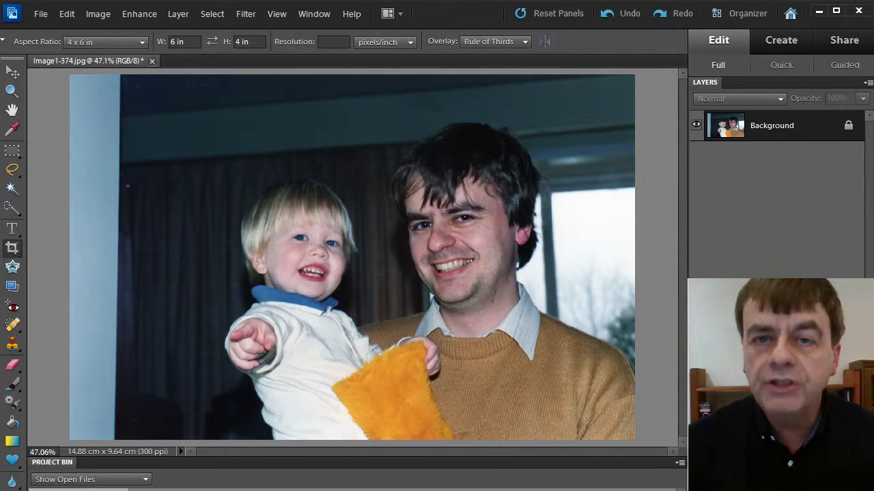
Step: Lighten the photo's shadows by 25% using Shadows/Highlights
left_click(136, 14)
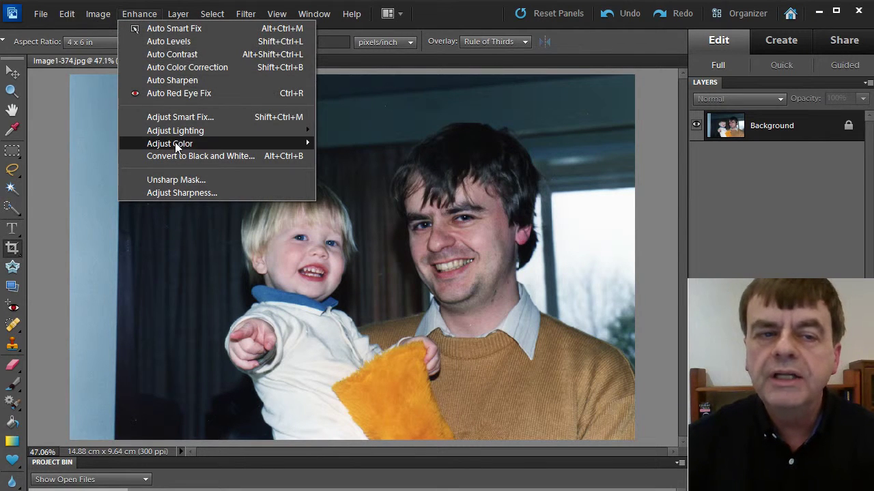
mouse_move(176, 131)
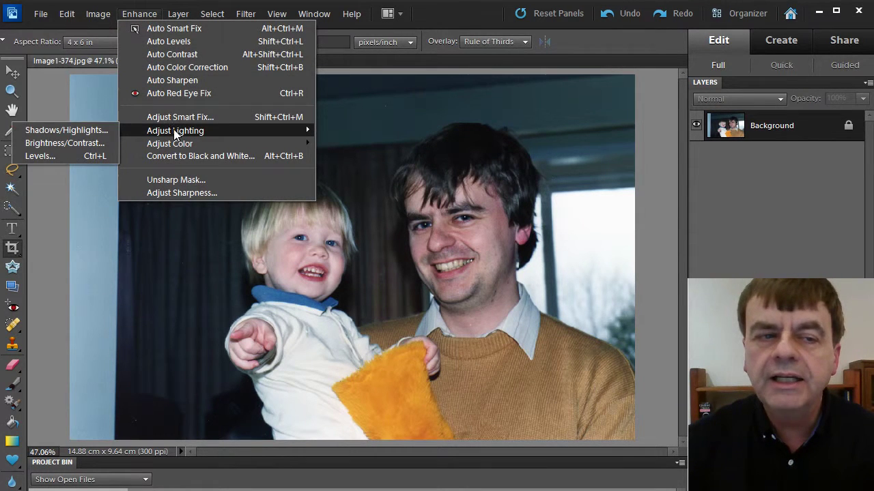
left_click(99, 132)
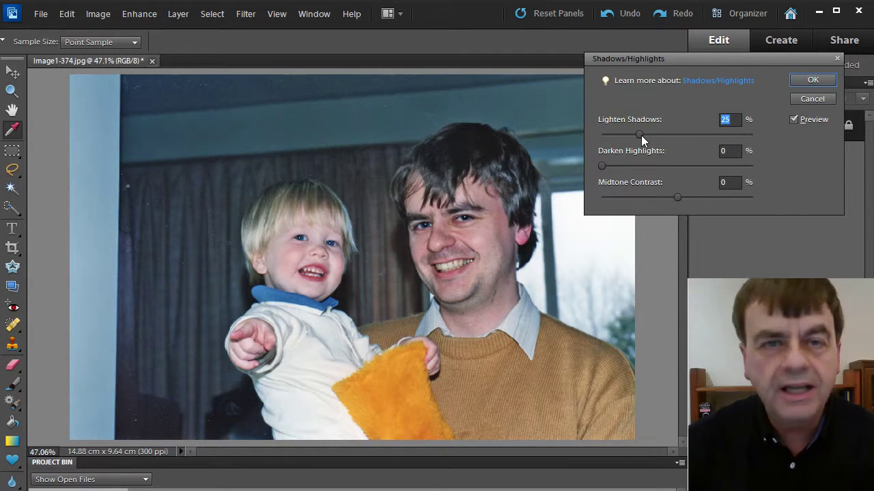
left_click(807, 80)
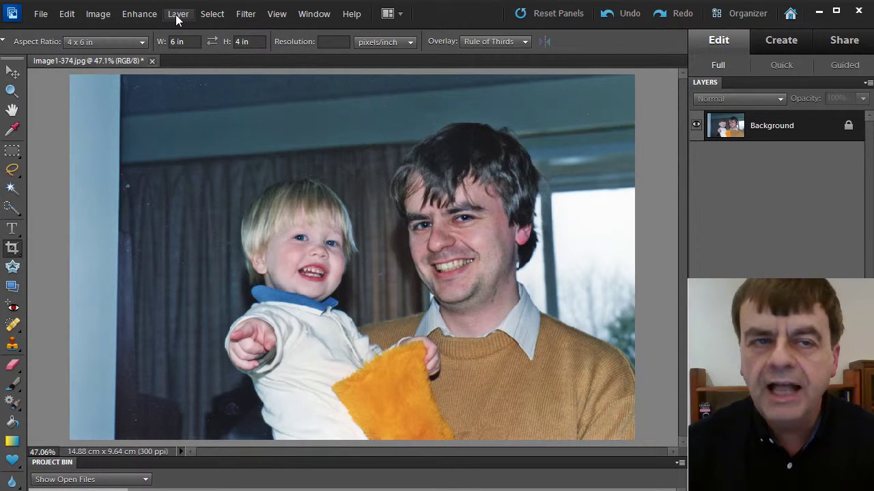
left_click(178, 14)
Step: Duplicate the Background layer, keeping the name 'Background copy'
left_click(199, 40)
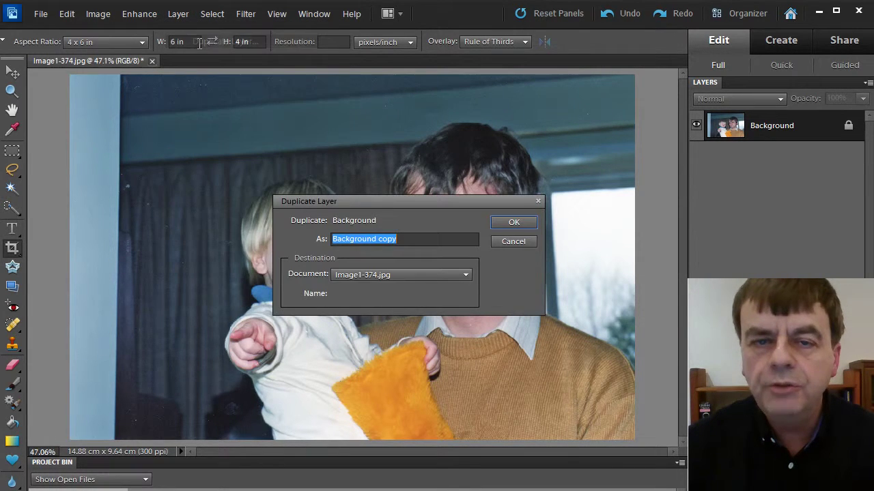
left_click(521, 222)
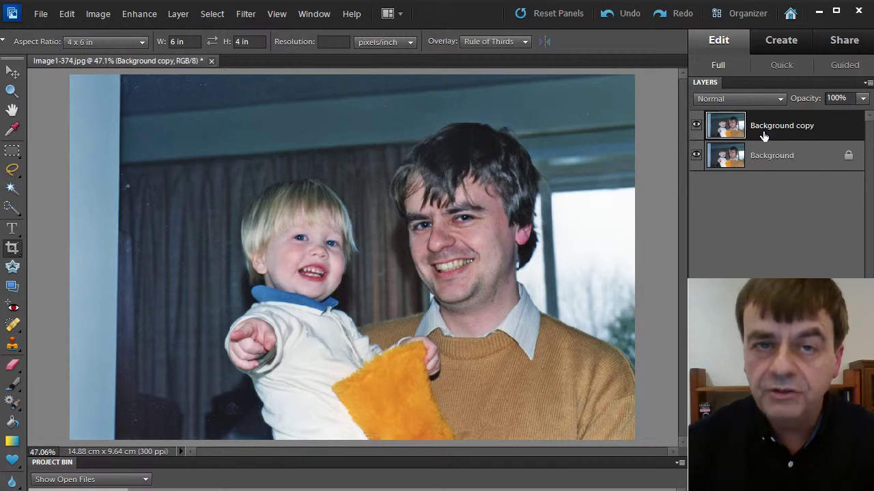
Step: Run Dust & Scratches on the Background copy at Radius 1 px, Threshold 18 levels
left_click(245, 13)
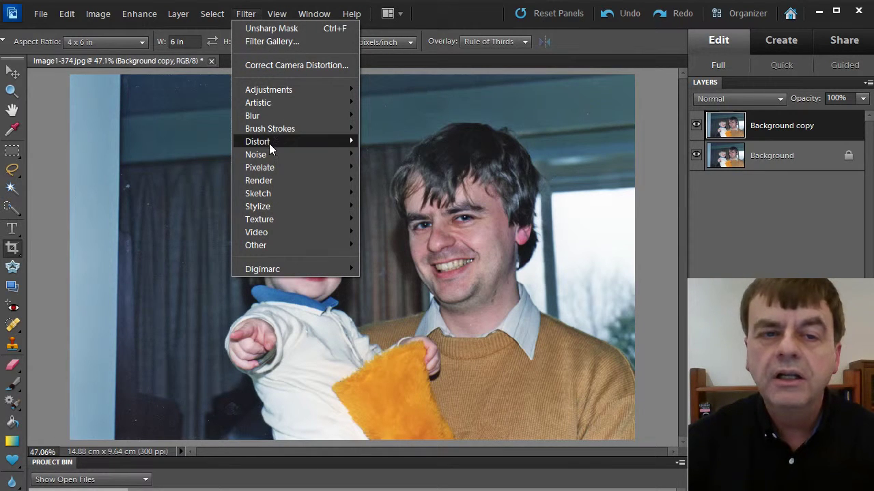
mouse_move(269, 159)
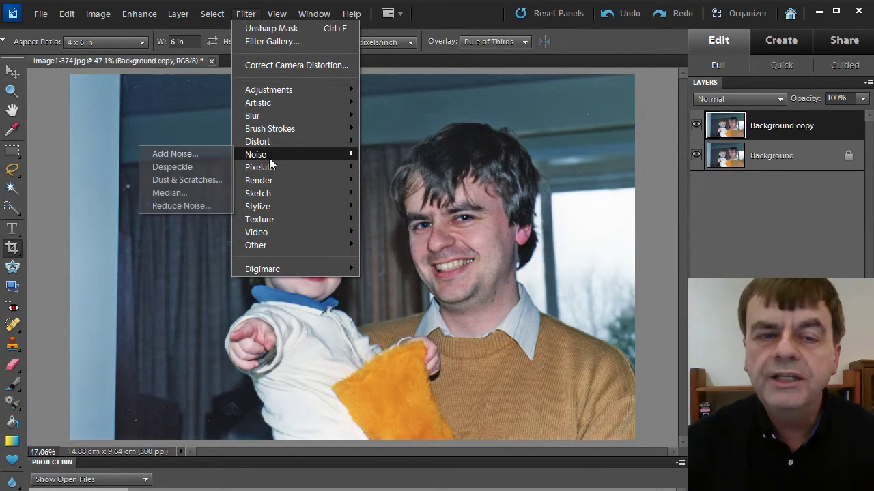
left_click(194, 181)
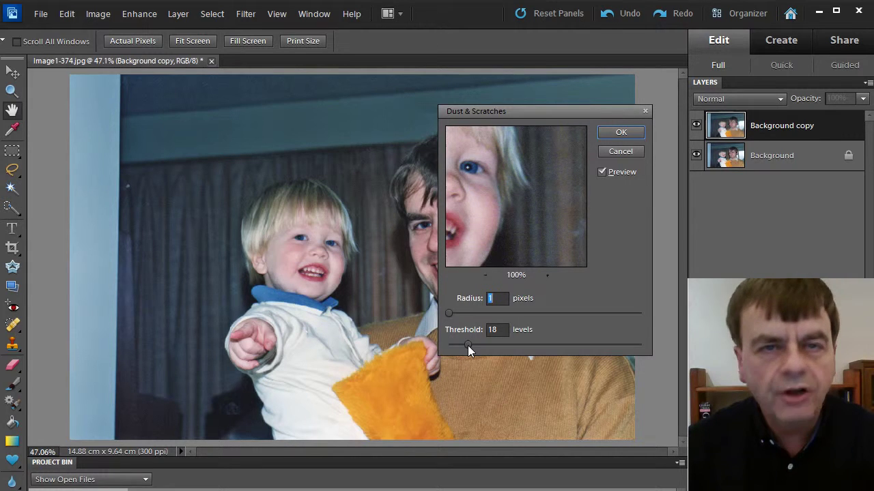
left_click(621, 133)
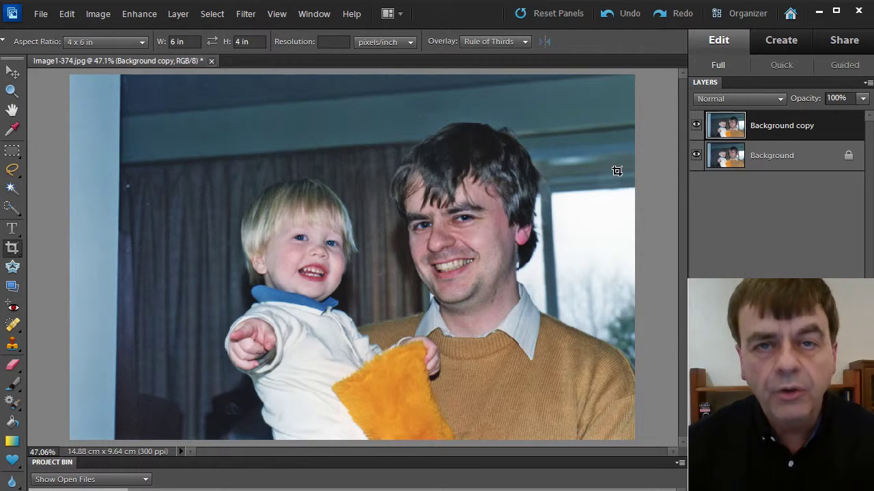
Step: Select the Spot Healing Brush and zoom in on the curtain beside the child
left_click(13, 326)
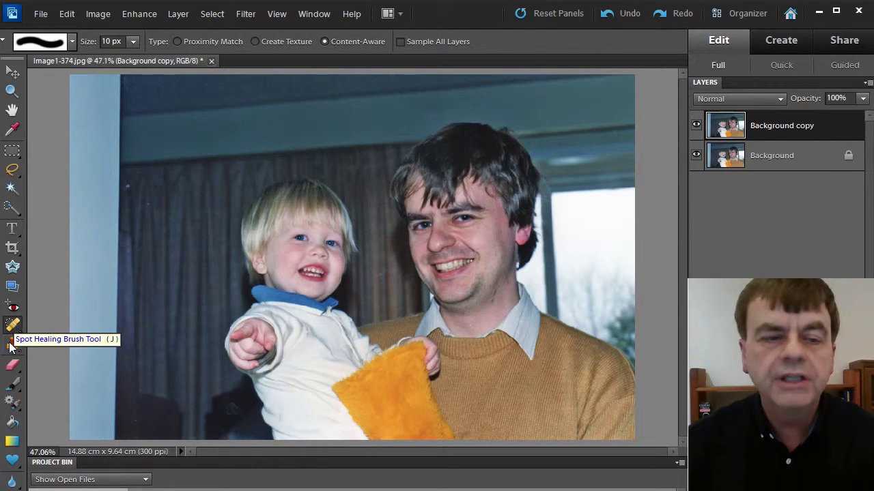
left_click(12, 348)
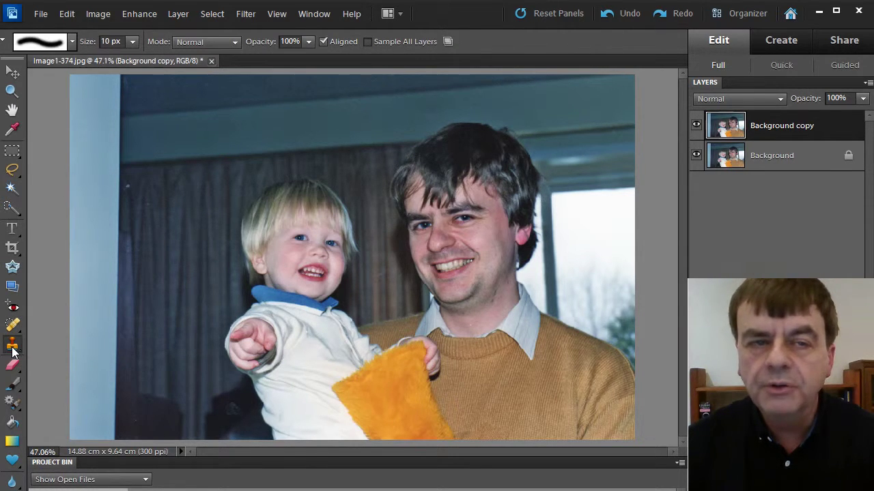
left_click(13, 326)
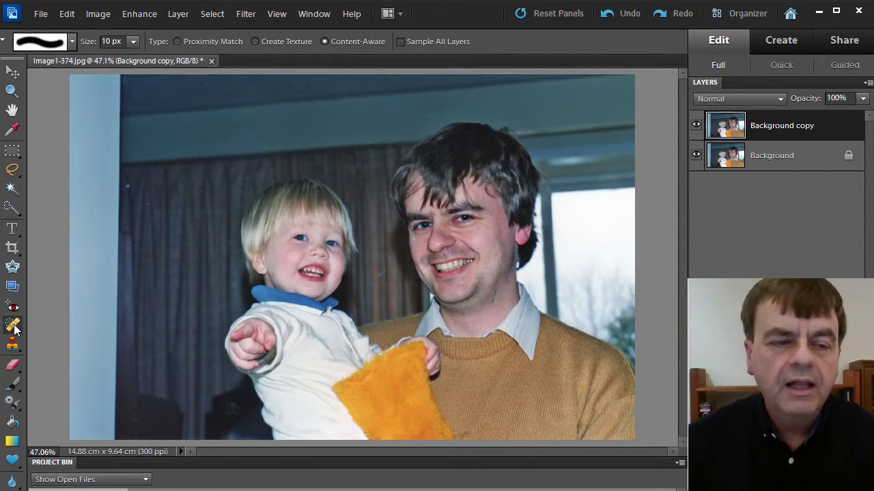
scroll(256, 121, "up", 3)
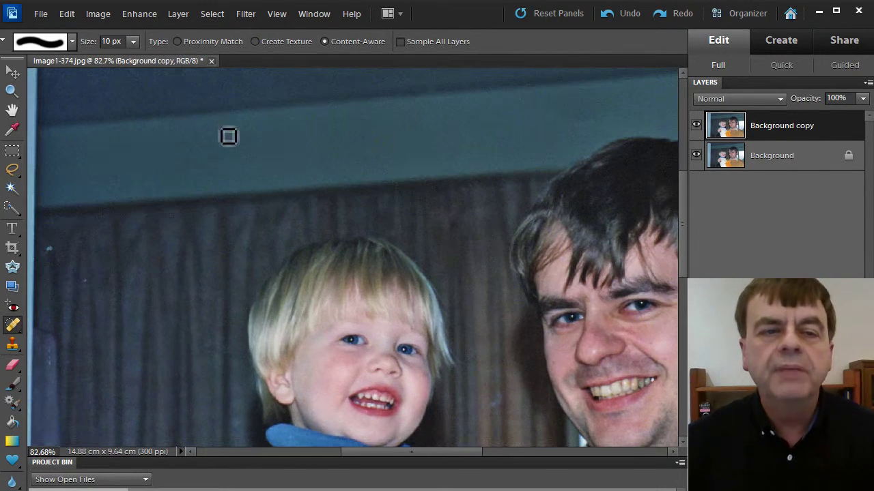
left_click_drag(315, 159, 315, 235)
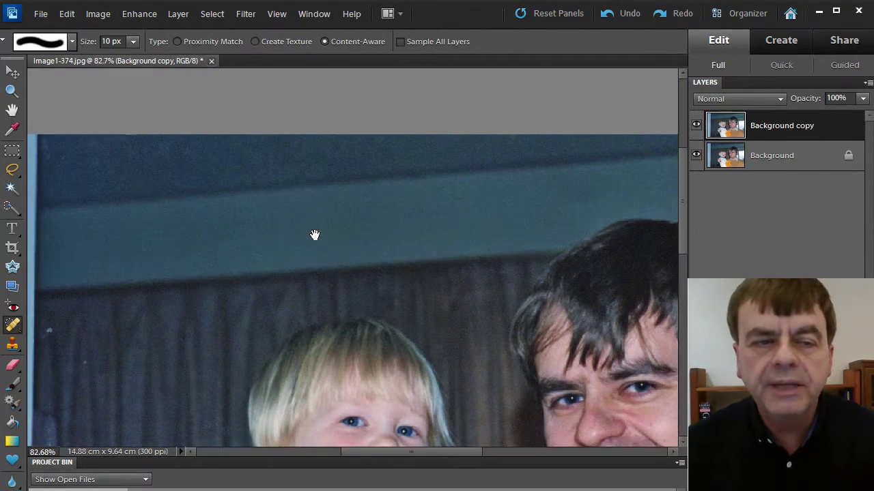
left_click_drag(492, 190, 235, 145)
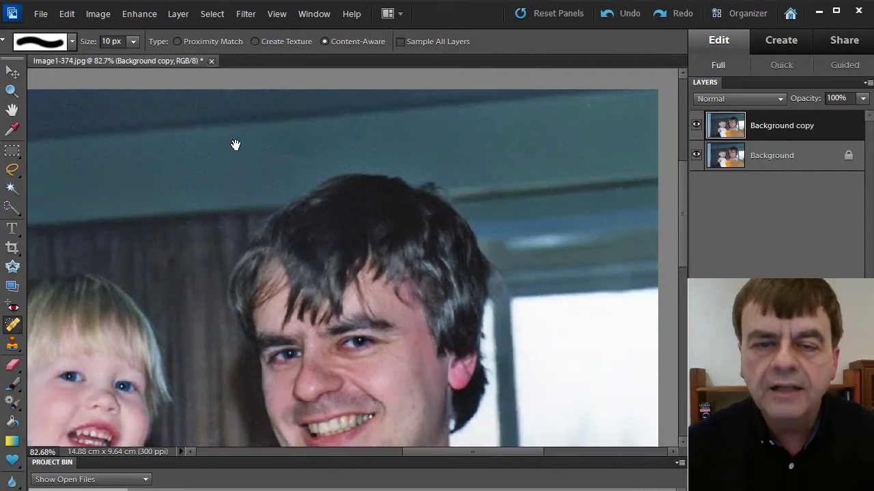
left_click_drag(526, 142, 587, 130)
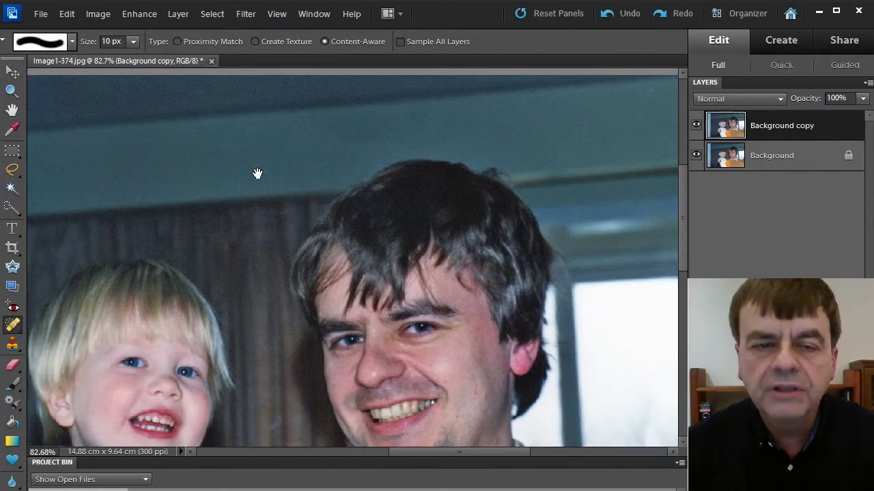
left_click_drag(256, 174, 495, 158)
left_click_drag(204, 159, 406, 111)
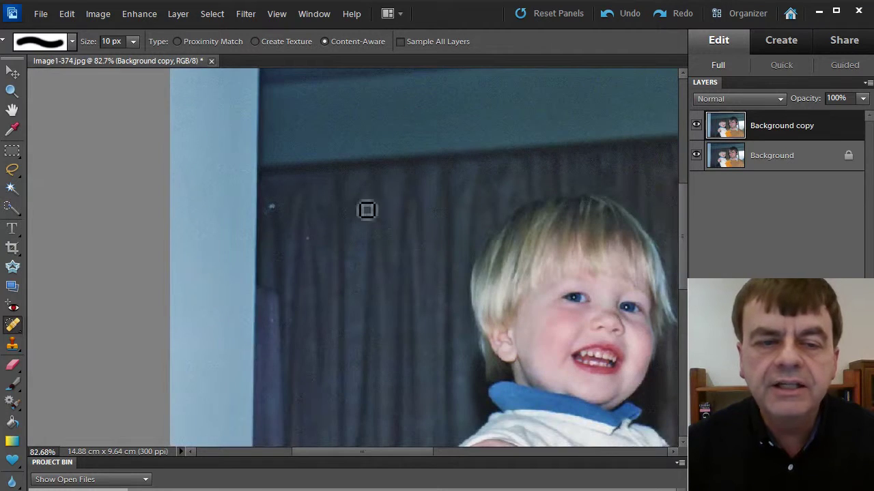
scroll(286, 198, "up", 3)
Step: Heal two white specks on the curtain with a 25 px, then 20 px brush
key("bracketright")
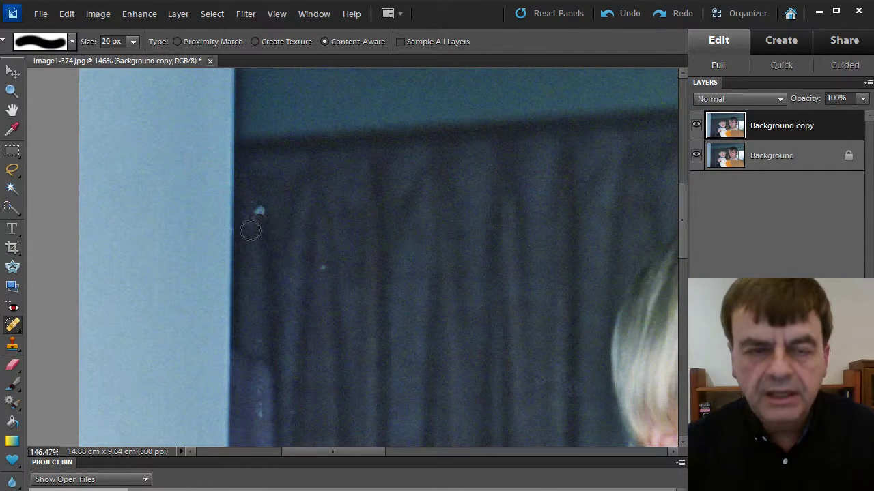
key("bracketright")
left_click(256, 211)
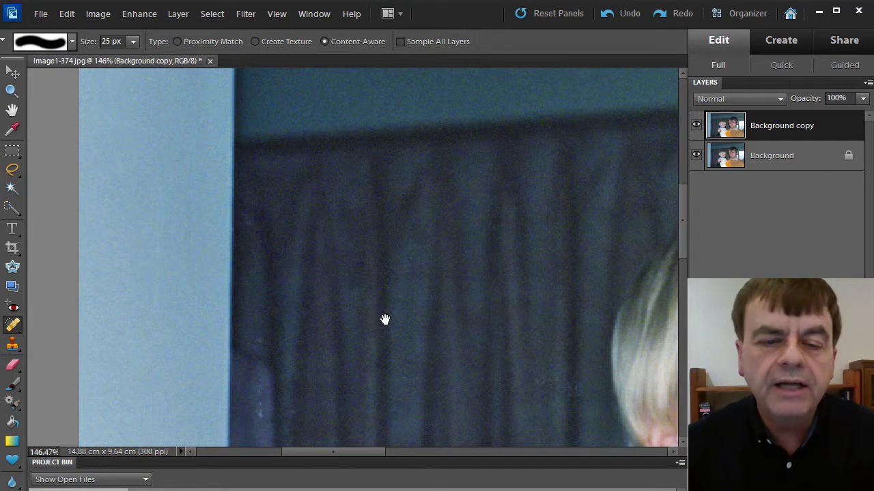
left_click_drag(385, 319, 400, 195)
key("bracketleft")
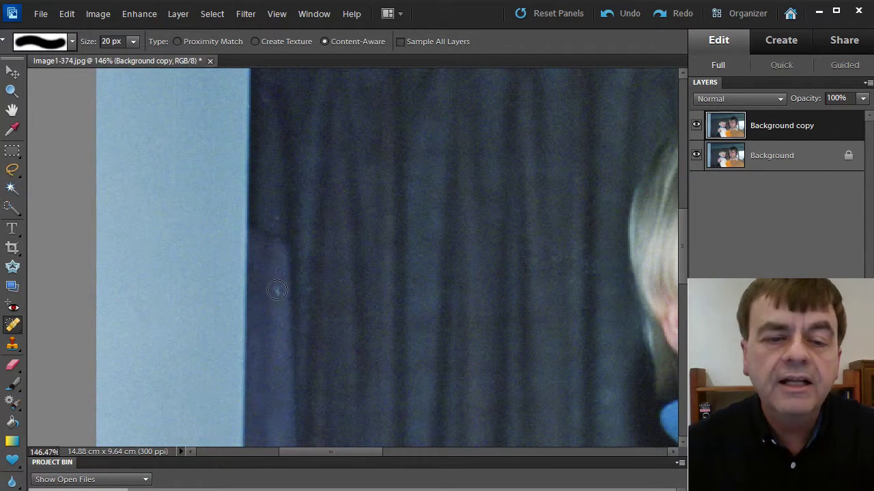
left_click(277, 219)
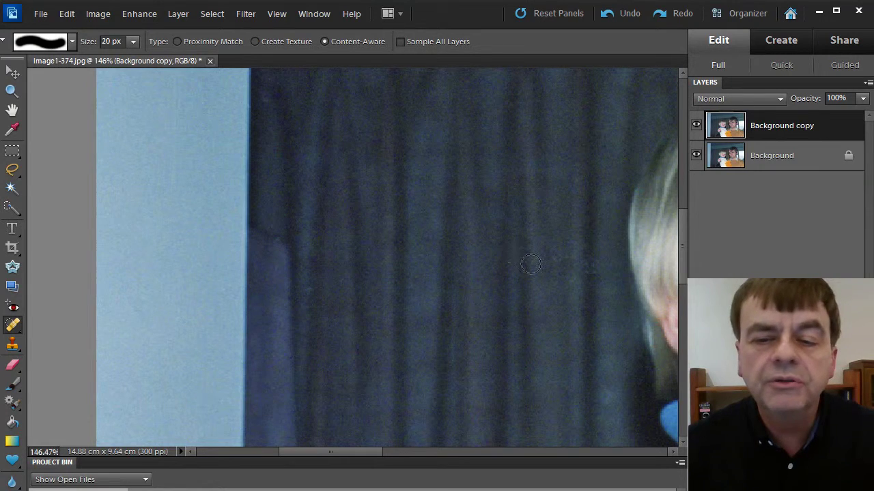
Step: Heal a spot on the curtain between the child's and the man's faces
left_click_drag(531, 264, 293, 227)
mouse_move(496, 258)
left_mouse_down()
mouse_move(310, 260)
mouse_move(209, 279)
left_mouse_up()
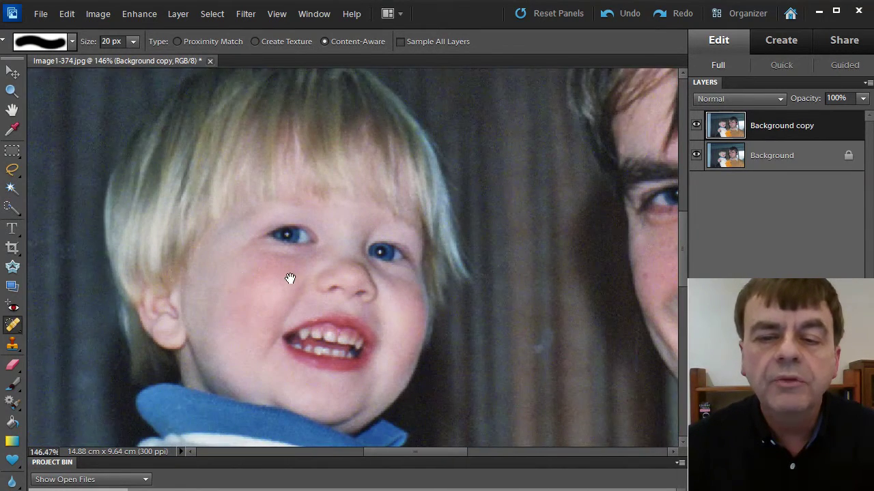
left_click_drag(426, 283, 314, 233)
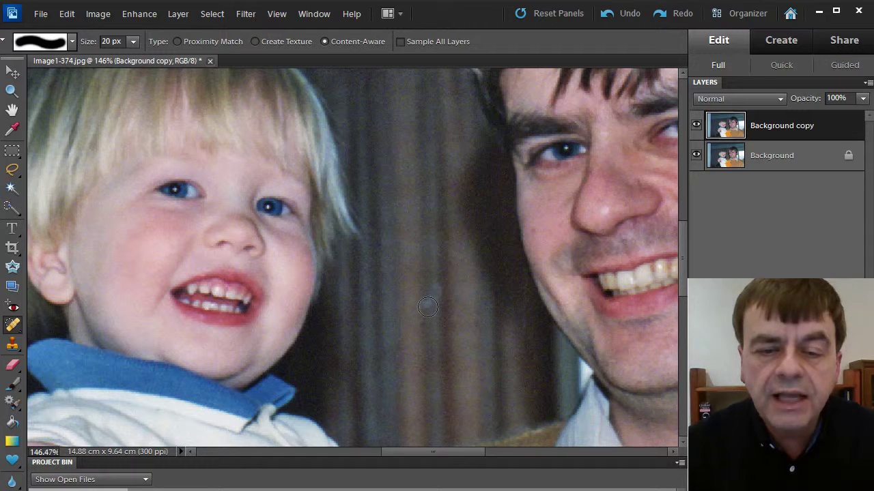
left_click(433, 294)
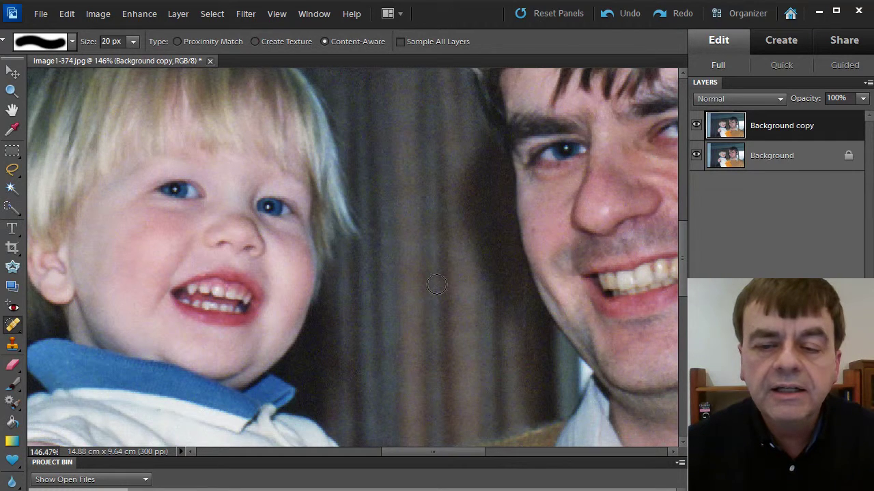
left_click_drag(495, 284, 323, 215)
left_click_drag(550, 219, 282, 292)
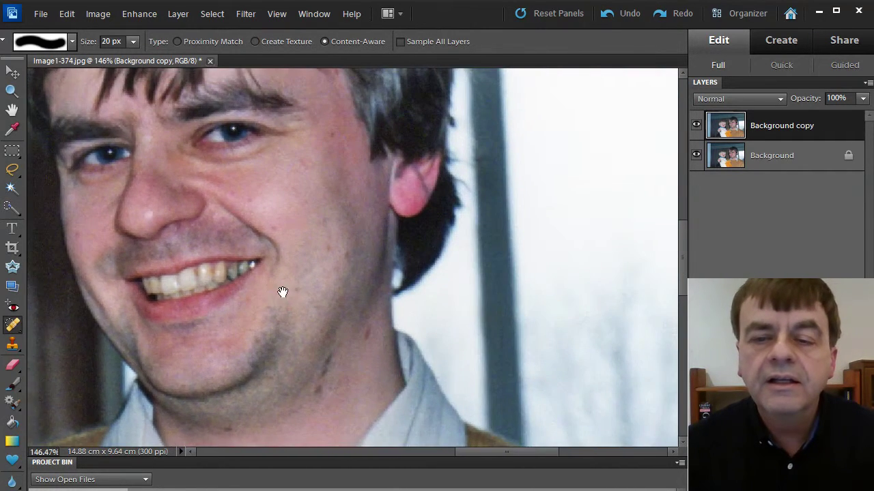
left_click_drag(507, 239, 361, 197)
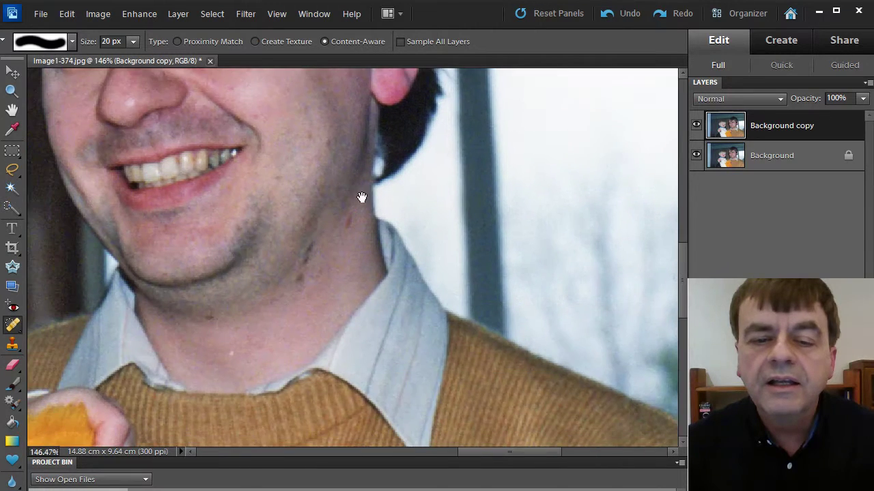
scroll(462, 181, "up", 4)
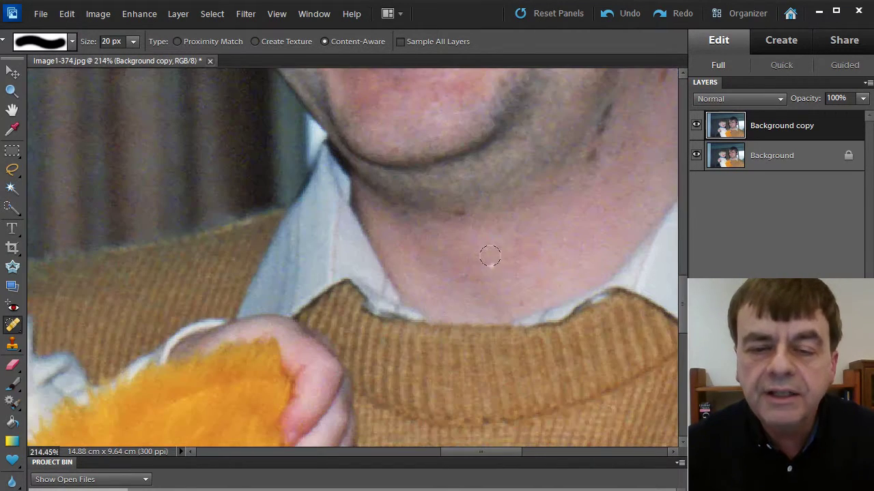
Step: Shrink the brush to 15 px and heal a spot in the dark curtain gap
key("bracketleft")
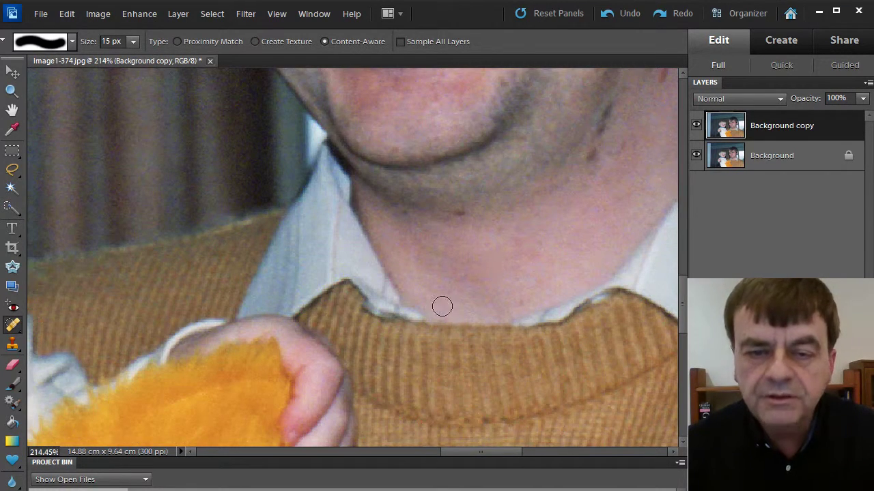
left_click_drag(225, 283, 523, 236)
left_click_drag(401, 246, 539, 306)
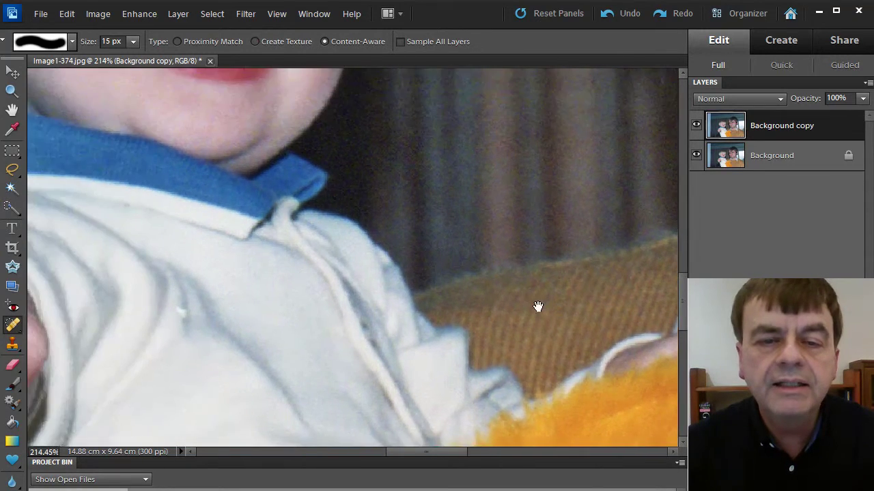
left_click_drag(361, 193, 562, 150)
left_click_drag(384, 190, 481, 176)
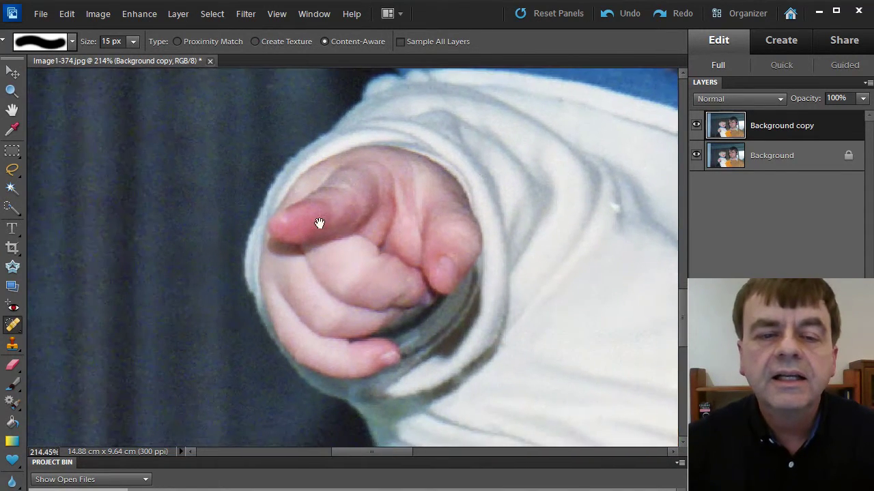
left_click_drag(321, 225, 406, 210)
left_click_drag(362, 291, 535, 189)
left_click_drag(325, 246, 362, 107)
left_click_drag(330, 251, 325, 172)
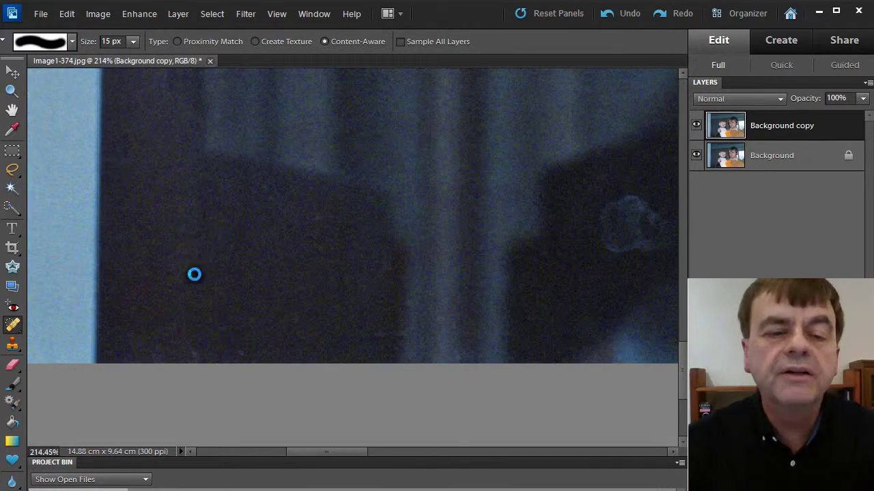
left_click(290, 315)
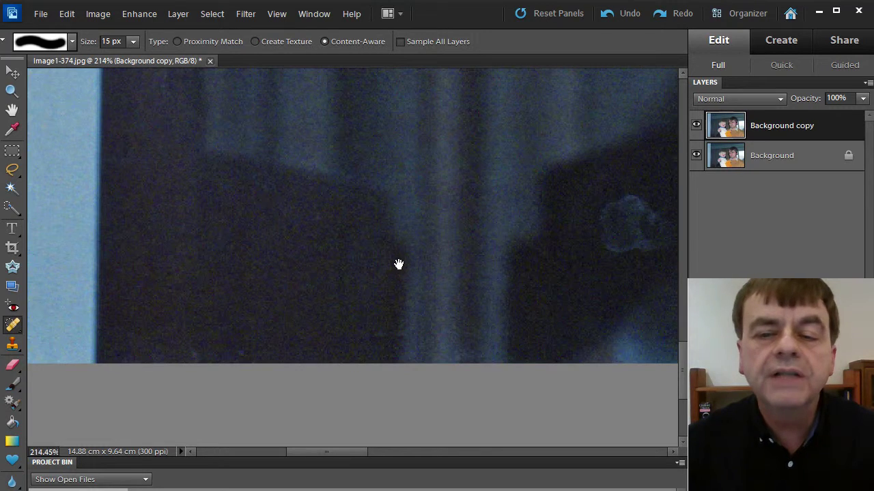
Step: Heal the light blob and its dark patches with a 30 px brush
left_click_drag(398, 264, 182, 277)
scroll(290, 261, "up", 1)
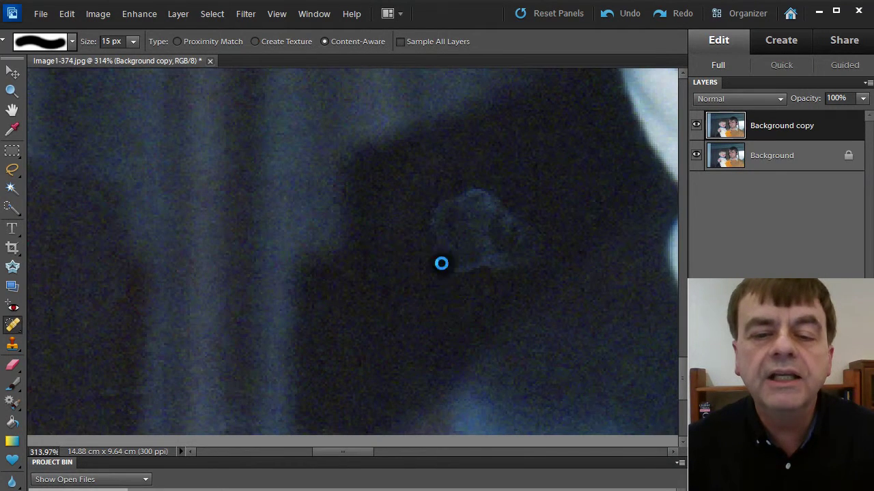
left_click_drag(441, 262, 503, 266)
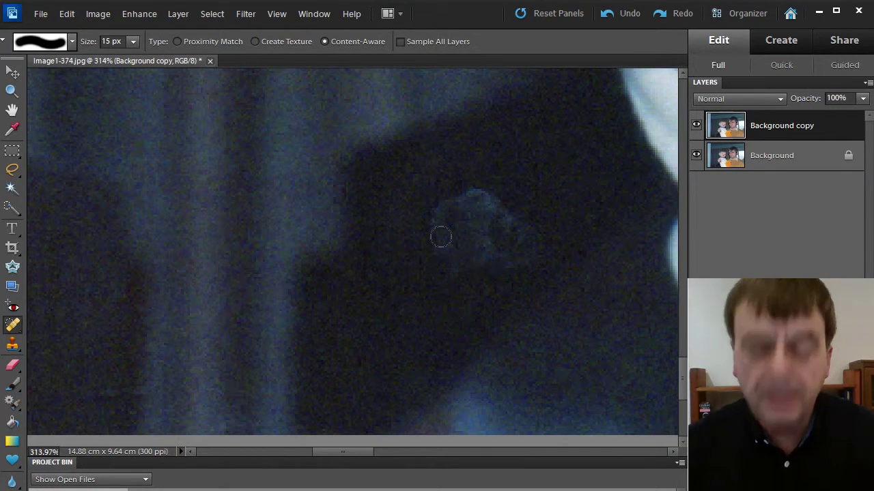
key("bracketright")
key("bracketright")
key("bracketright")
left_click(442, 217)
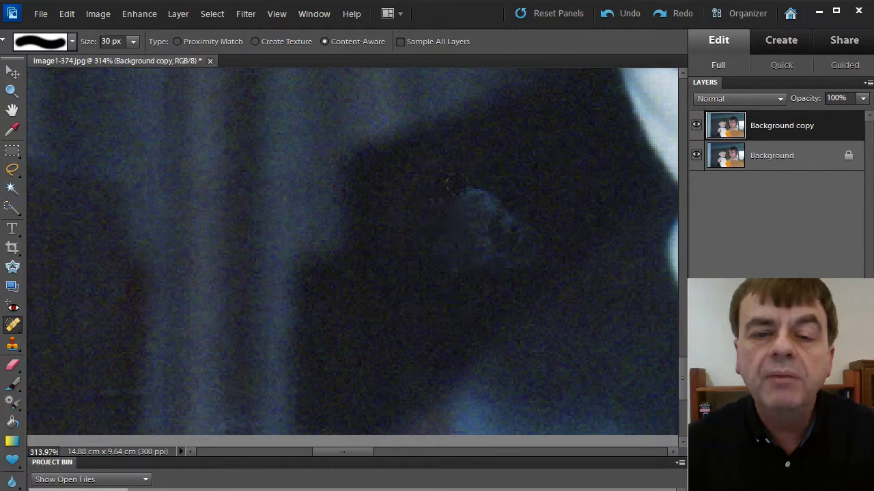
left_click(479, 203)
left_click(511, 225)
left_click(505, 256)
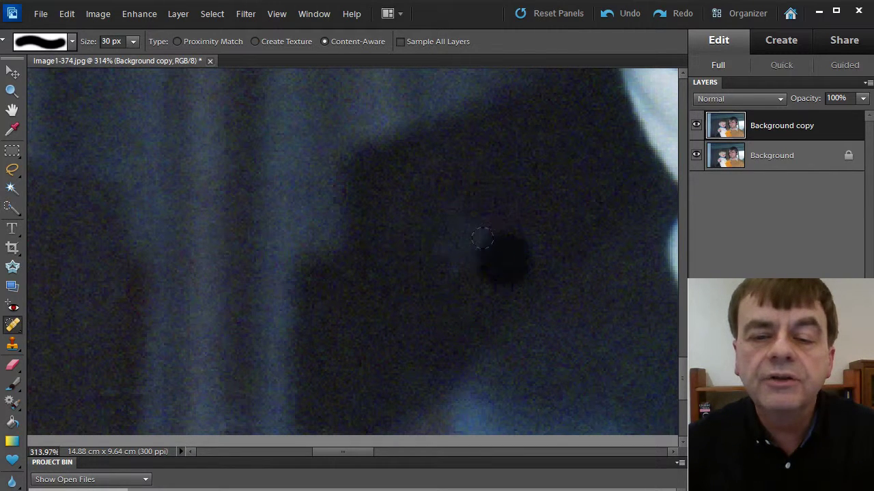
left_click(471, 239)
left_click(453, 258)
Step: Pan across the child's white shirt and the man's corduroy jacket and collar
scroll(532, 250, "down", 2)
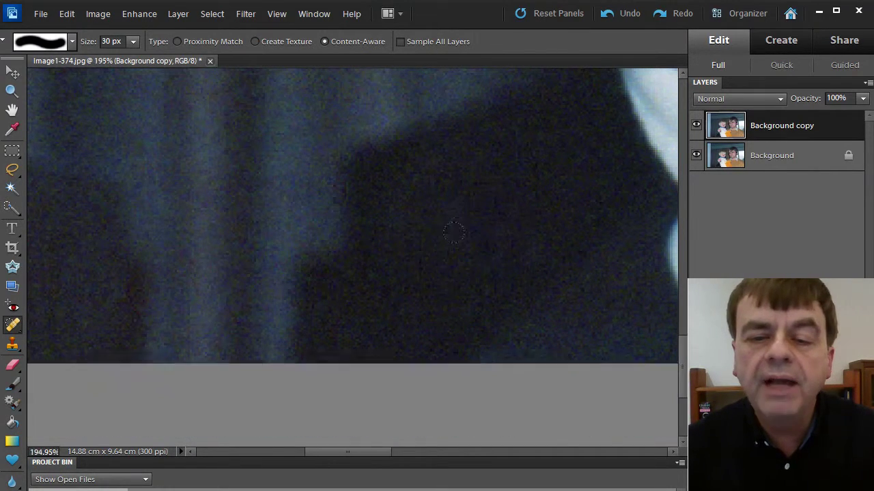
left_click_drag(532, 250, 332, 289)
left_click_drag(554, 275, 234, 269)
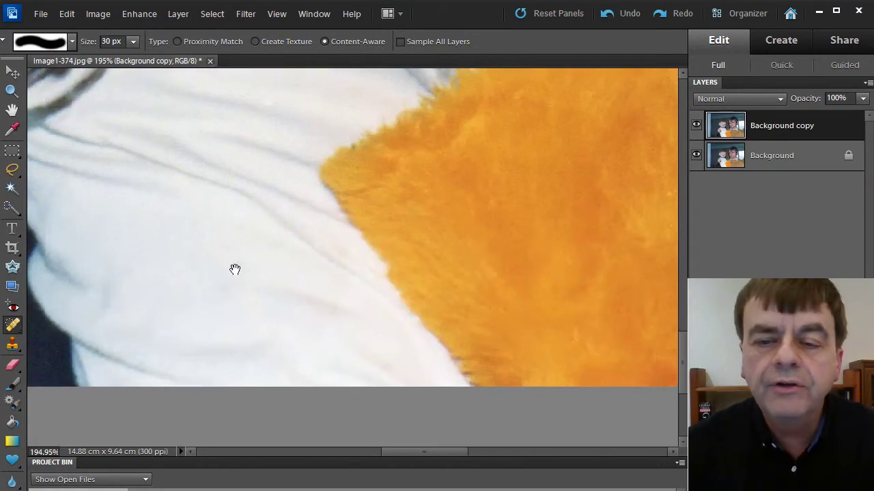
left_click_drag(464, 233, 227, 287)
mouse_move(478, 288)
left_mouse_down()
mouse_move(310, 250)
mouse_move(169, 233)
left_mouse_up()
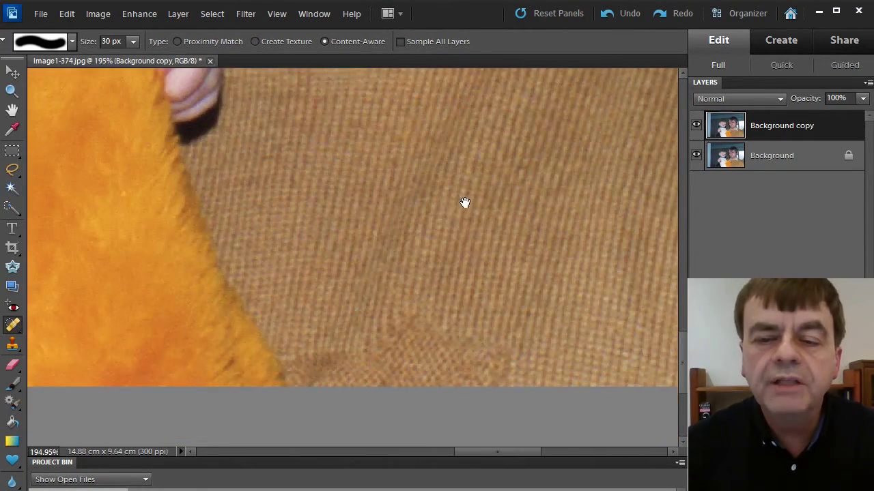
left_click_drag(464, 203, 254, 283)
left_click_drag(462, 240, 181, 228)
left_click_drag(416, 226, 385, 273)
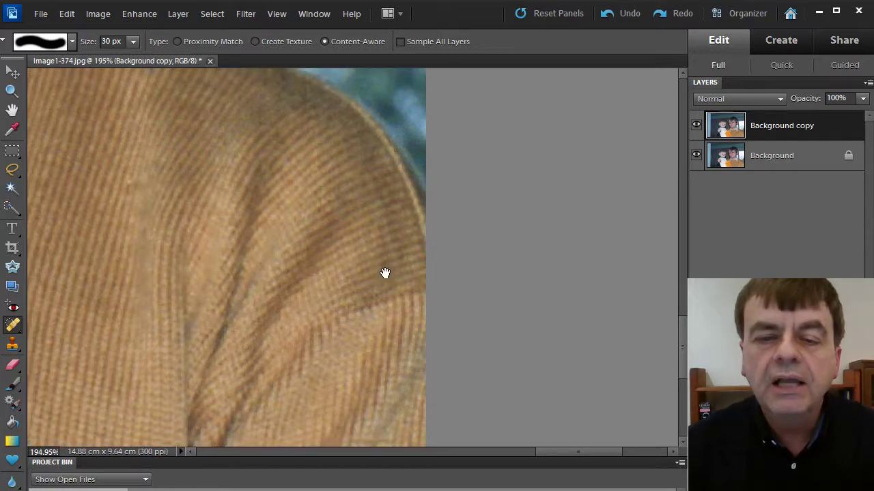
left_click_drag(229, 165, 560, 364)
Step: Check the man's chin and child's mouth, shrink the brush to 10 px, and zoom out
left_click_drag(283, 200, 429, 294)
left_click_drag(244, 260, 591, 325)
left_click_drag(456, 217, 609, 350)
left_click_drag(242, 353, 492, 218)
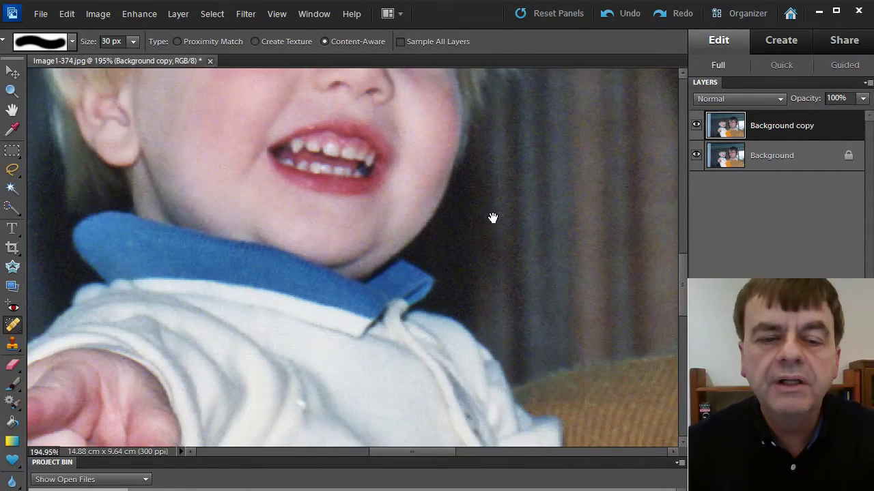
left_click_drag(424, 312, 499, 191)
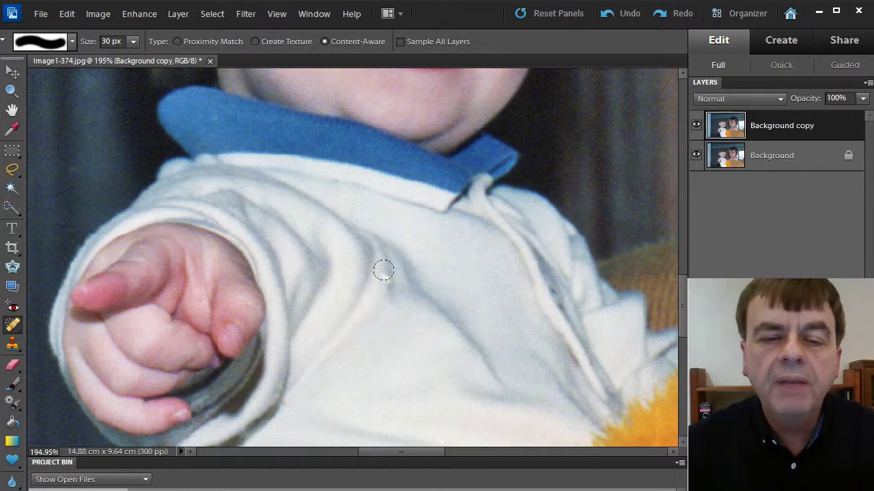
key("bracketleft")
key("bracketleft")
key("bracketleft")
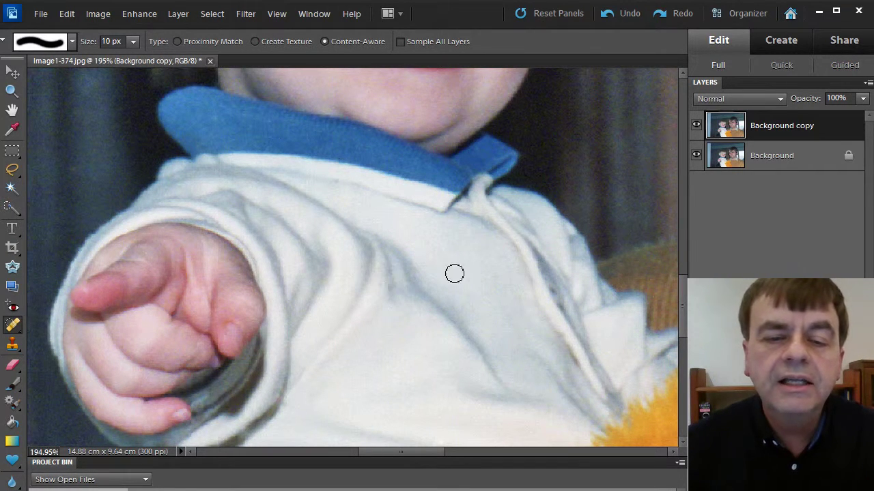
scroll(484, 259, "down", 5)
scroll(515, 224, "down", 1)
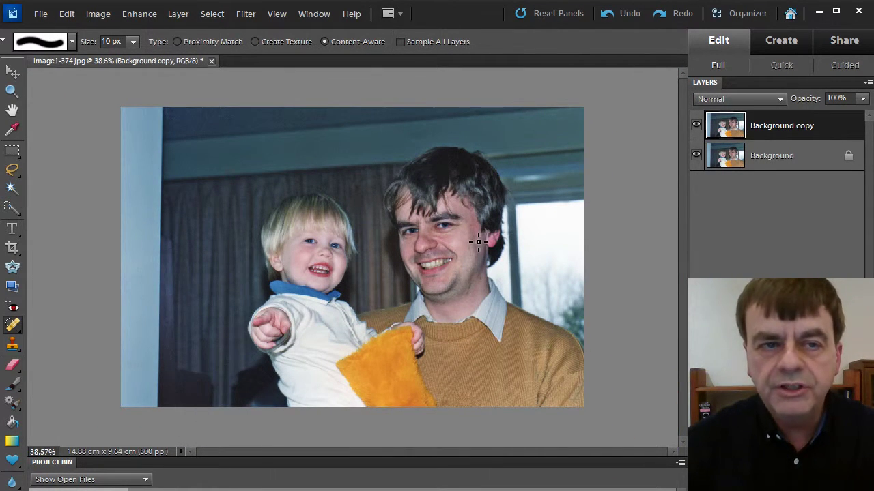
Step: Select the standard Eraser at 100% opacity
left_click(15, 366)
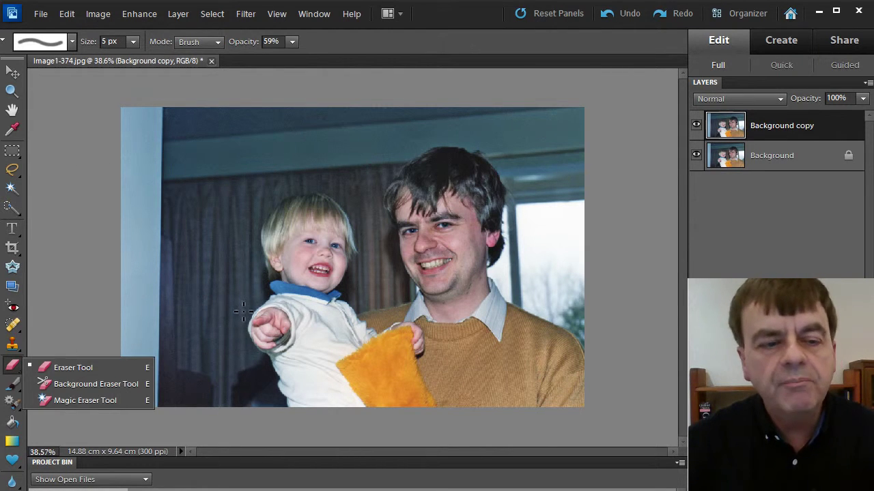
left_click(69, 368)
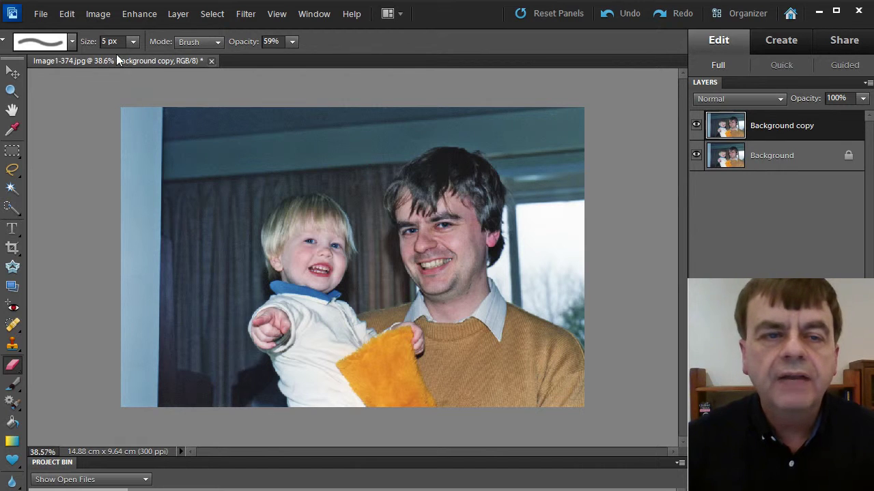
left_click(291, 42)
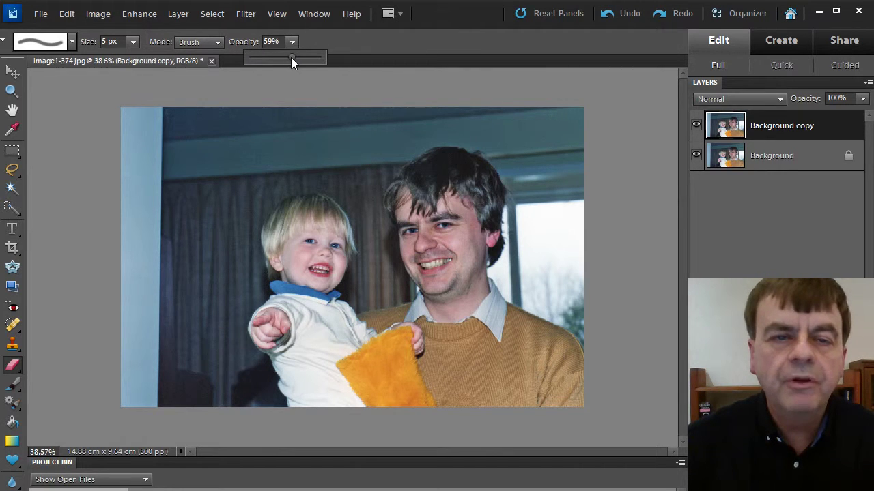
left_click(371, 88)
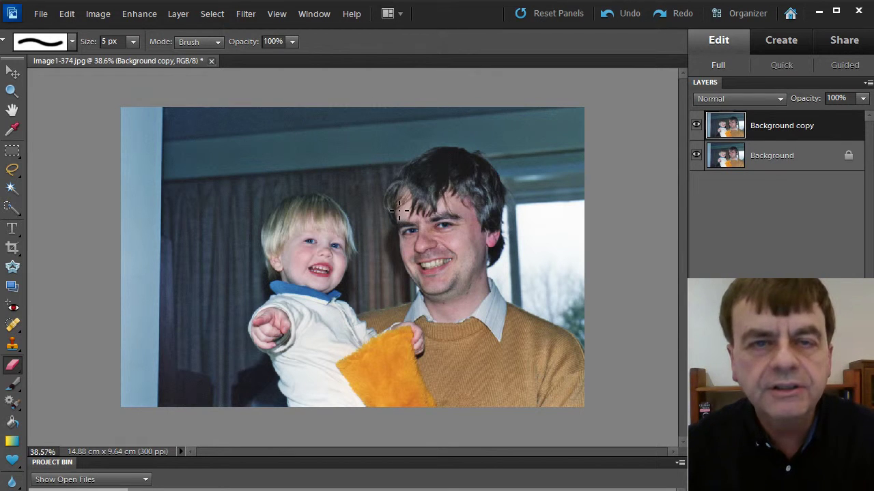
Step: Erase the Background copy over the child's face and pointing hand with a 25 px eraser
scroll(372, 224, "up", 5)
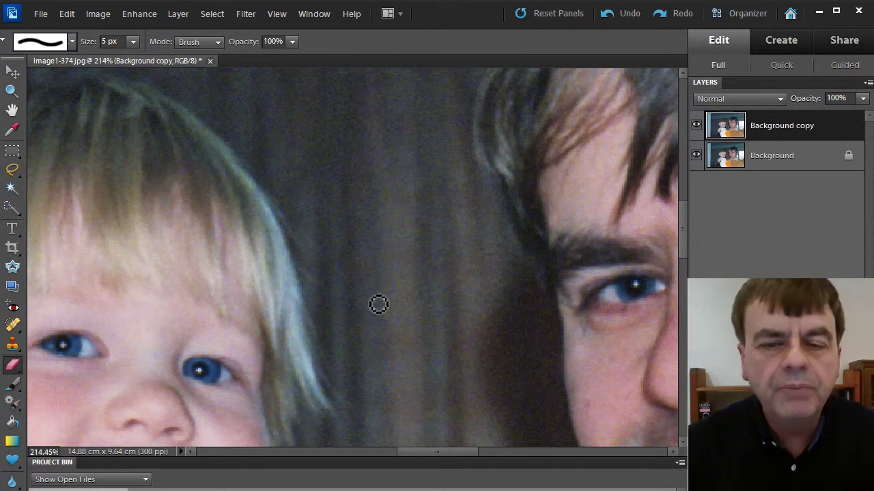
left_click_drag(327, 316, 540, 189)
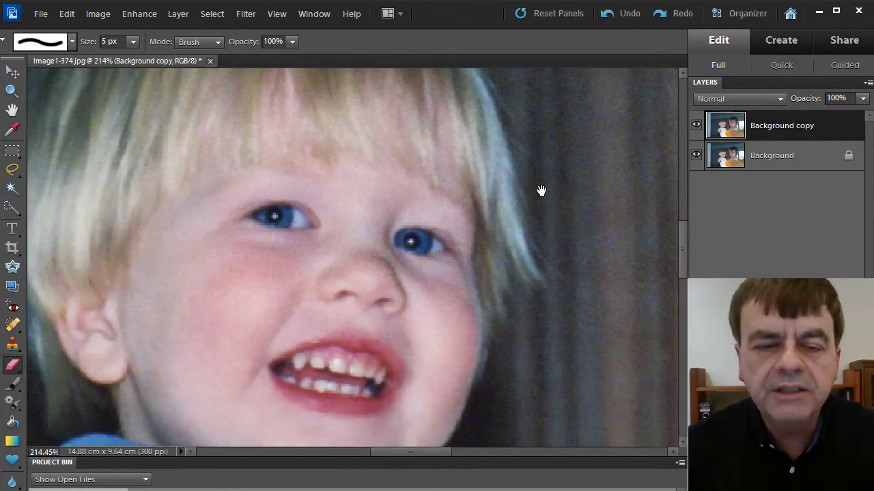
scroll(364, 221, "up", 2)
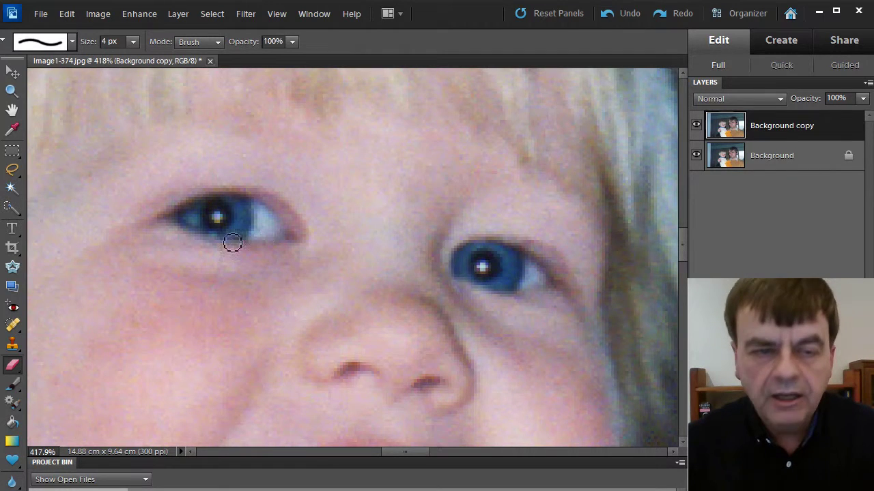
key("bracketright")
key("bracketright")
key("bracketright")
key("bracketright")
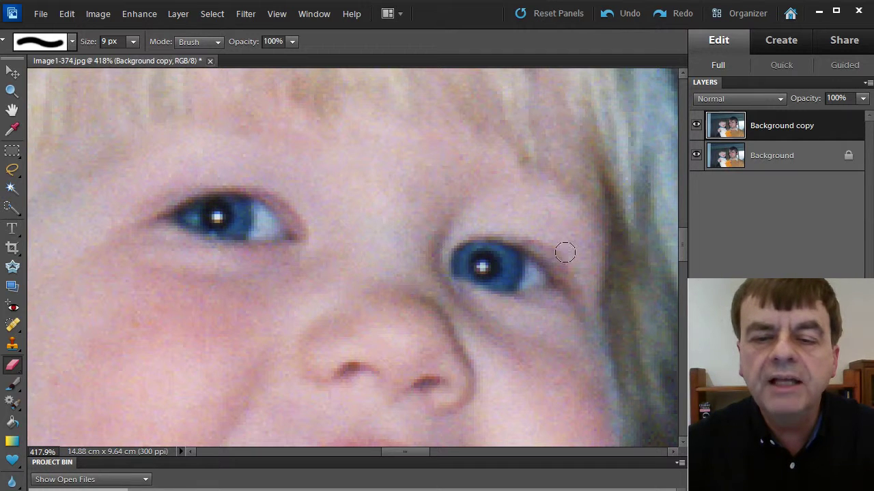
scroll(487, 308, "down", 5)
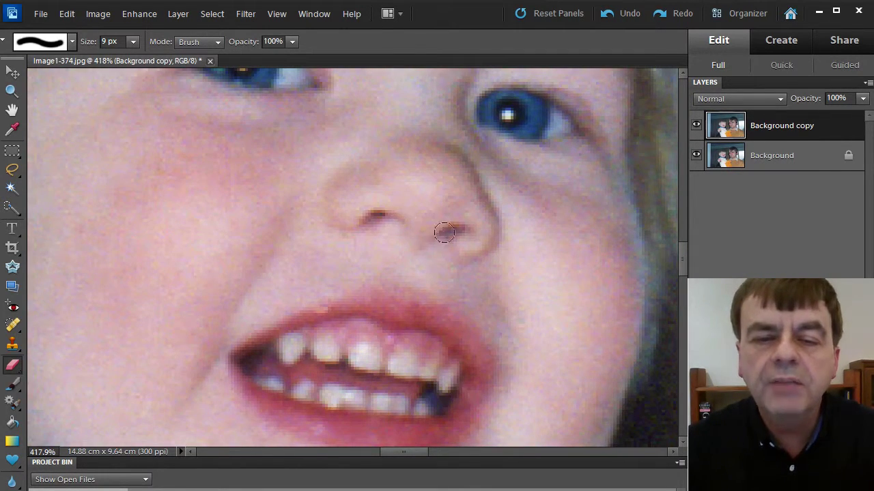
scroll(437, 226, "down", 4)
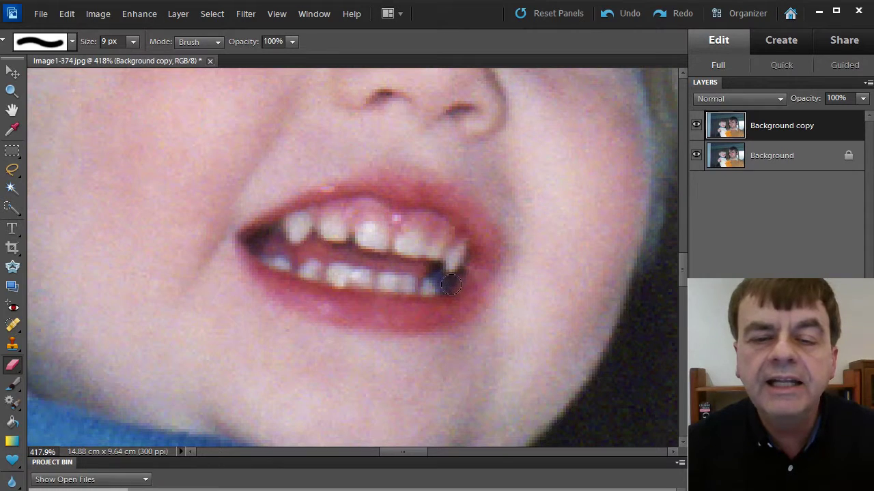
scroll(355, 301, "down", 3)
scroll(354, 301, "down", 2)
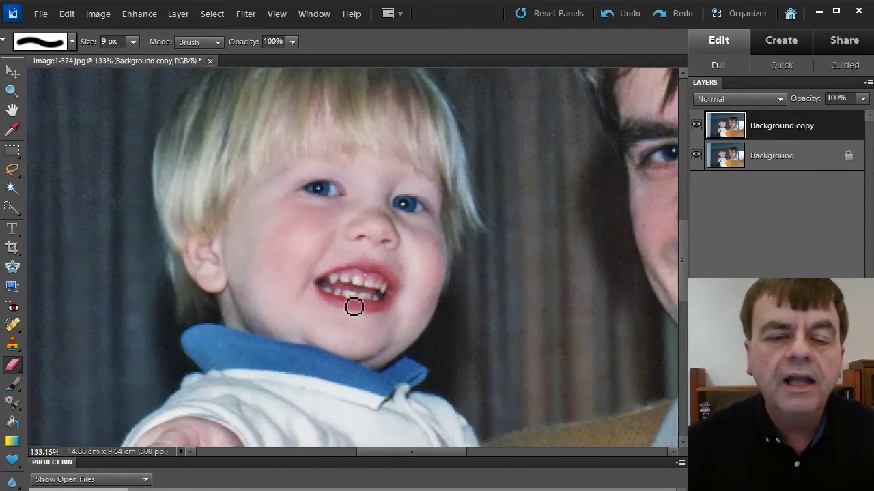
scroll(334, 273, "down", 5)
scroll(113, 304, "up", 3)
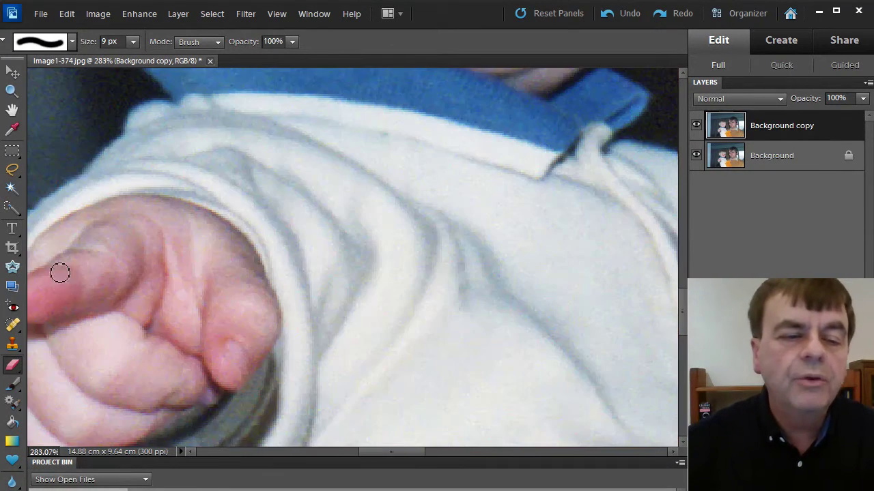
left_click_drag(113, 318, 302, 269)
key("bracketright")
key("bracketright")
key("bracketright")
key("bracketright")
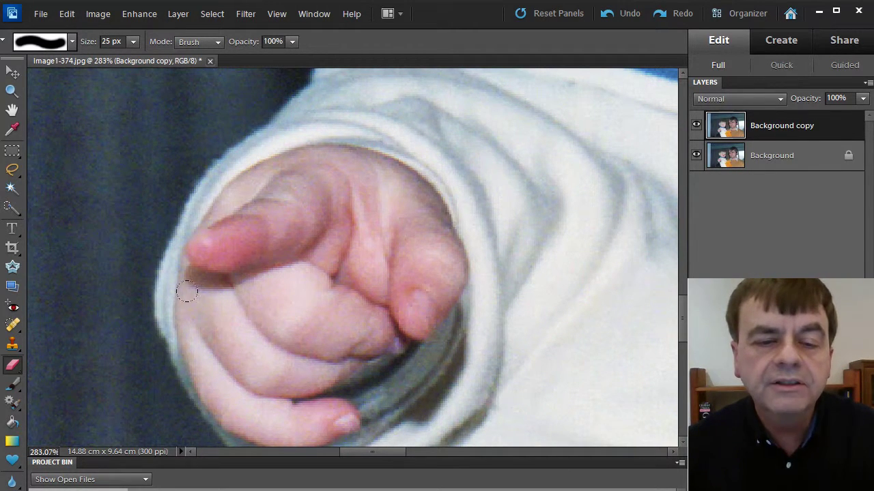
scroll(449, 256, "down", 2)
left_click_drag(552, 250, 226, 341)
left_click_drag(387, 283, 296, 367)
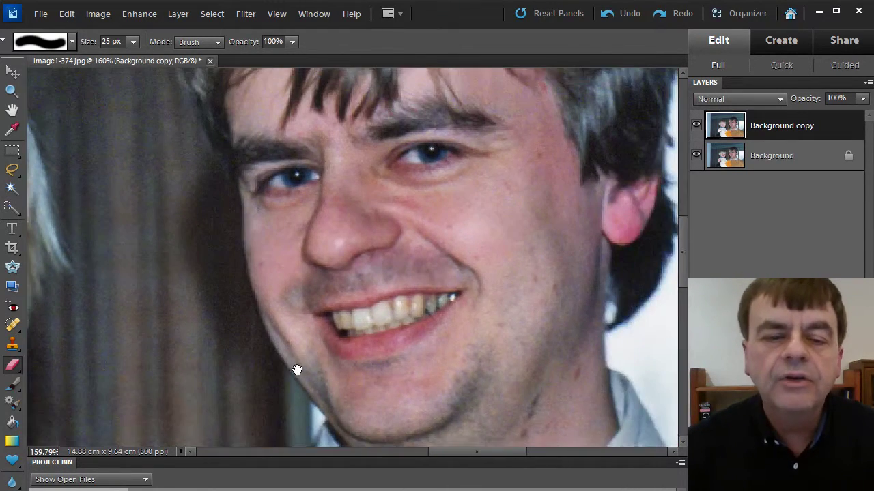
mouse_move(389, 223)
left_mouse_down()
mouse_move(372, 275)
mouse_move(416, 311)
left_mouse_up()
scroll(234, 273, "up", 2)
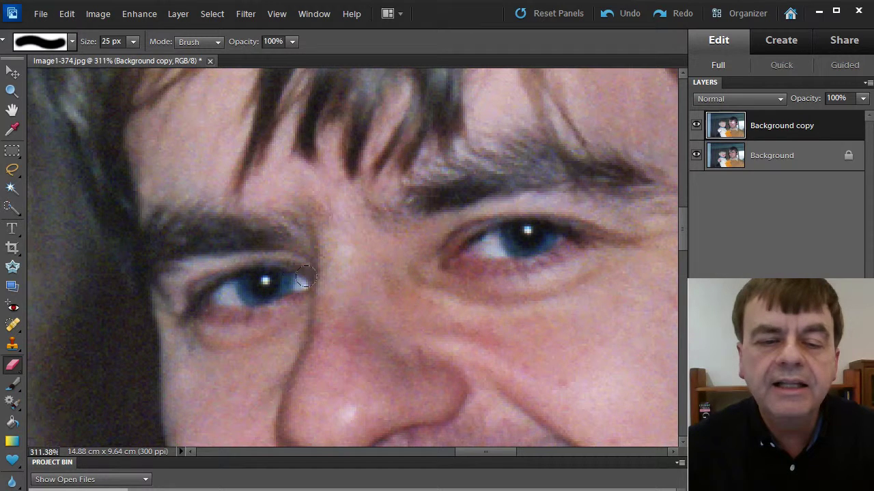
scroll(433, 211, "down", 5)
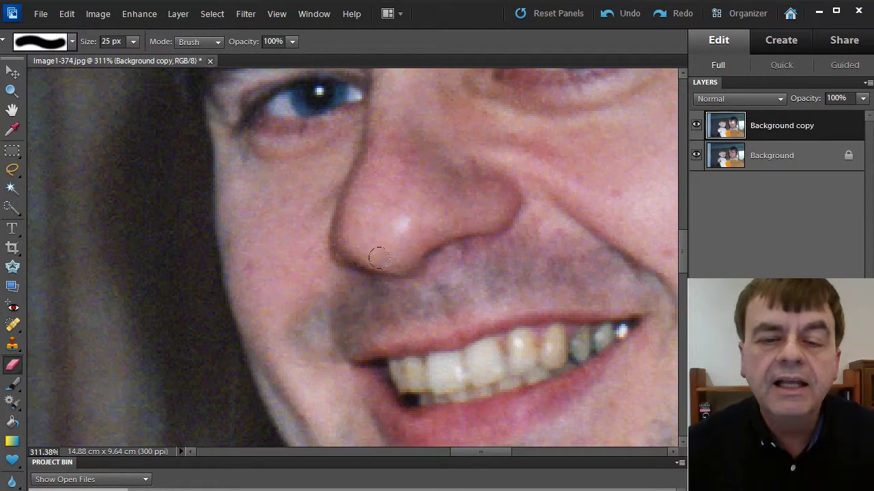
left_click_drag(503, 380, 537, 252)
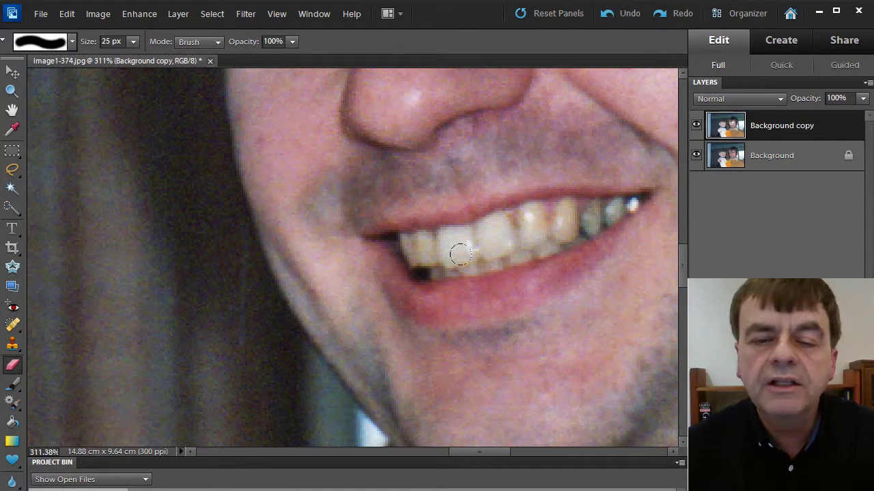
left_click_drag(548, 236, 338, 264)
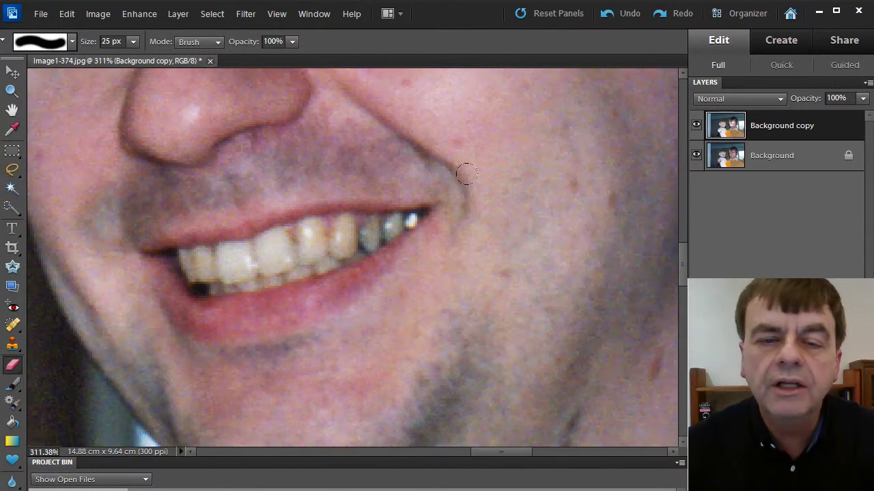
left_click_drag(275, 259, 443, 150)
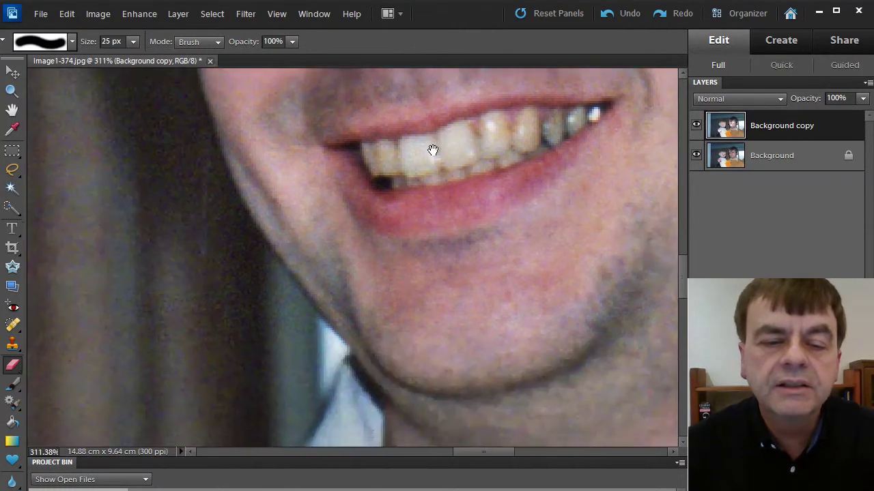
left_click_drag(294, 267, 528, 236)
scroll(302, 193, "down", 3)
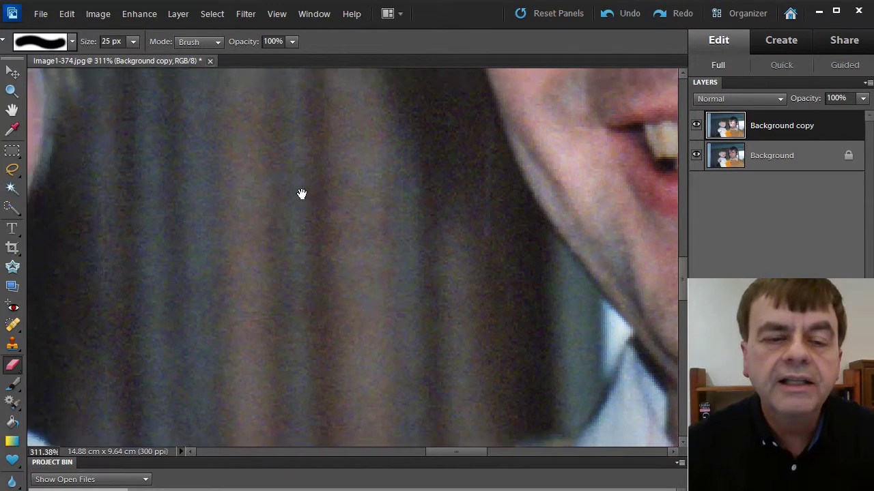
scroll(462, 206, "up", 3)
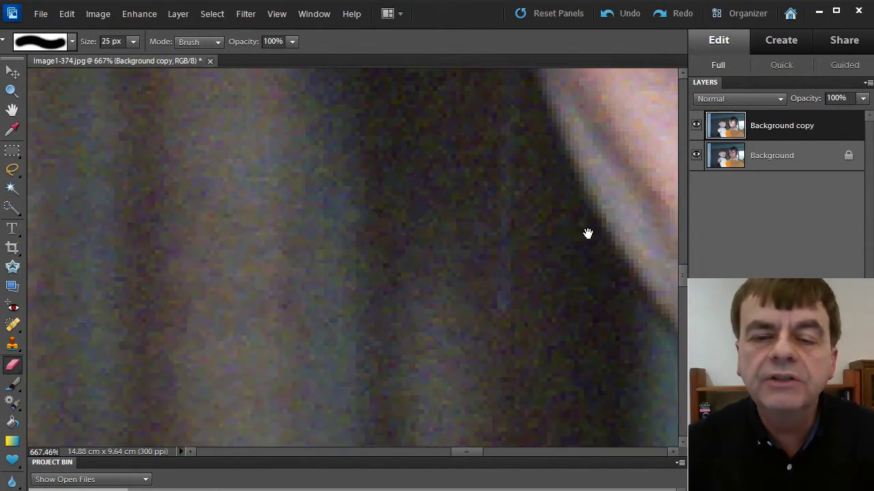
left_click_drag(587, 232, 453, 275)
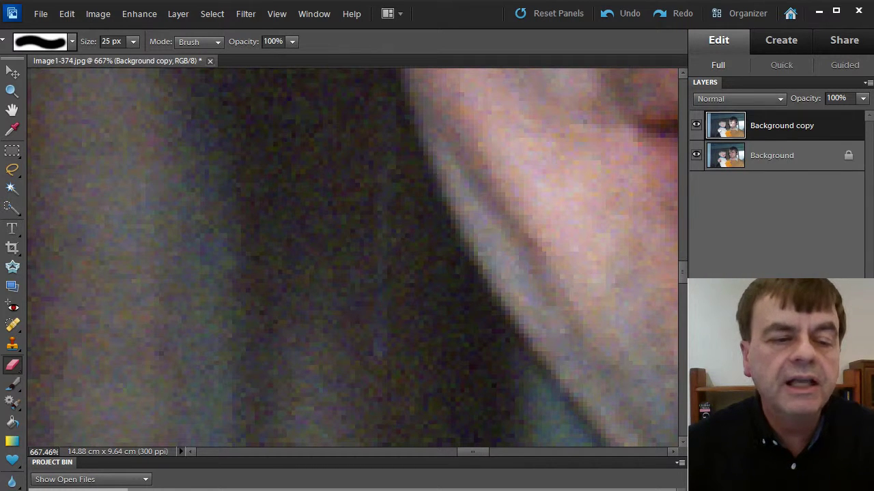
Step: Heal five dark spots along the curtain edge by the man's cheek, then zoom out
left_click(13, 325)
left_click(369, 344)
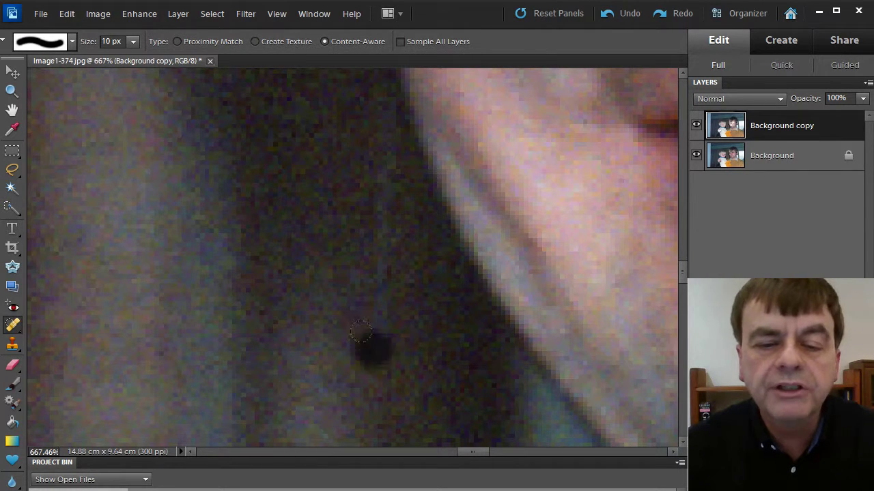
left_click(374, 293)
left_click(375, 249)
left_click(374, 208)
left_click(365, 183)
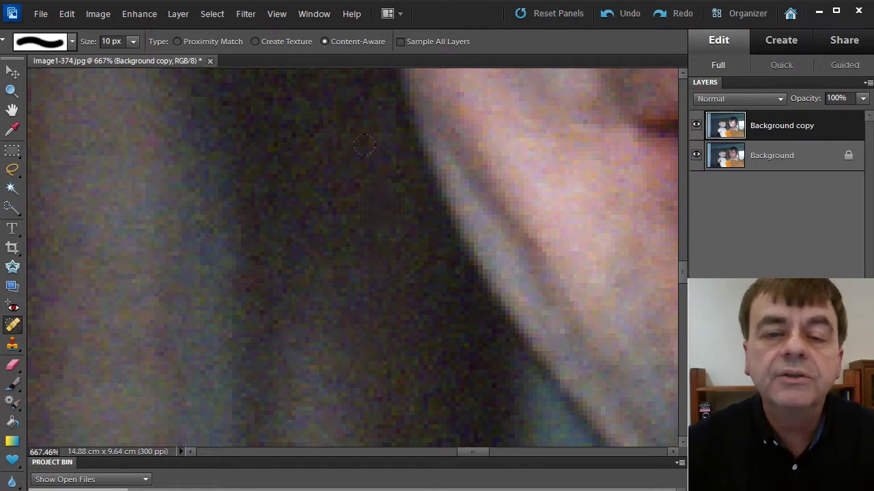
scroll(362, 235, "down", 4)
scroll(373, 243, "down", 5)
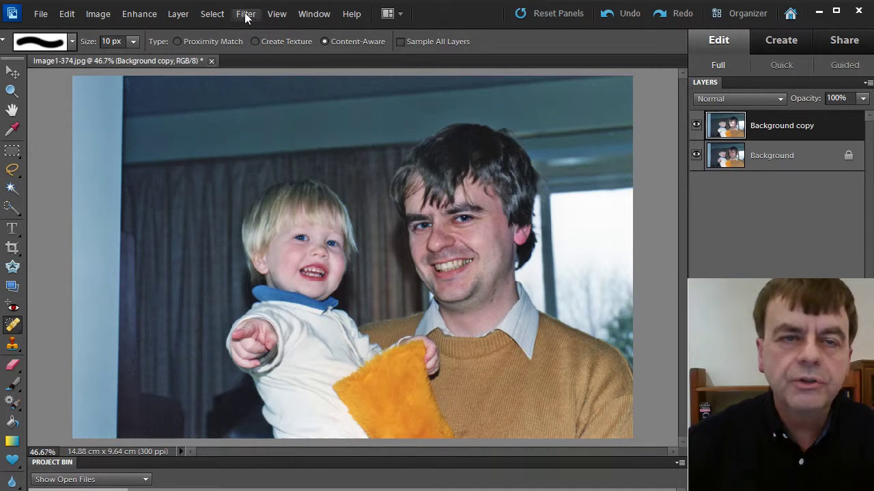
Step: Flatten the Background copy into the single Background layer
left_click(177, 15)
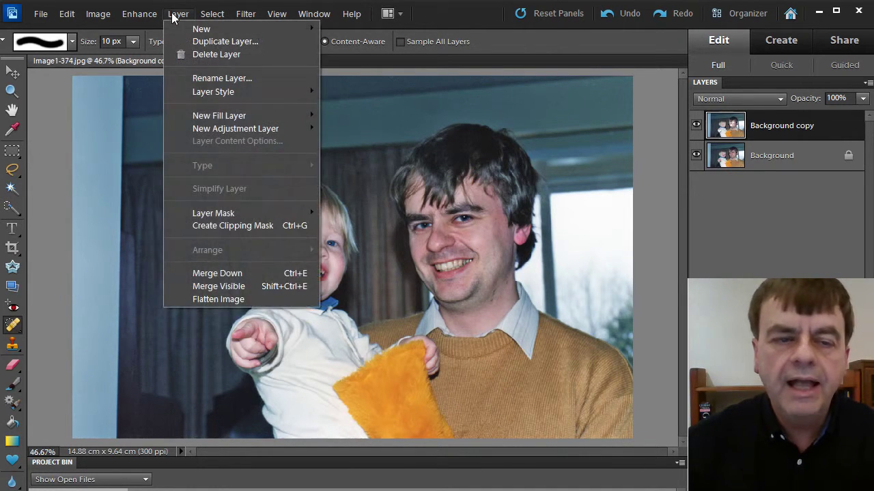
left_click(225, 300)
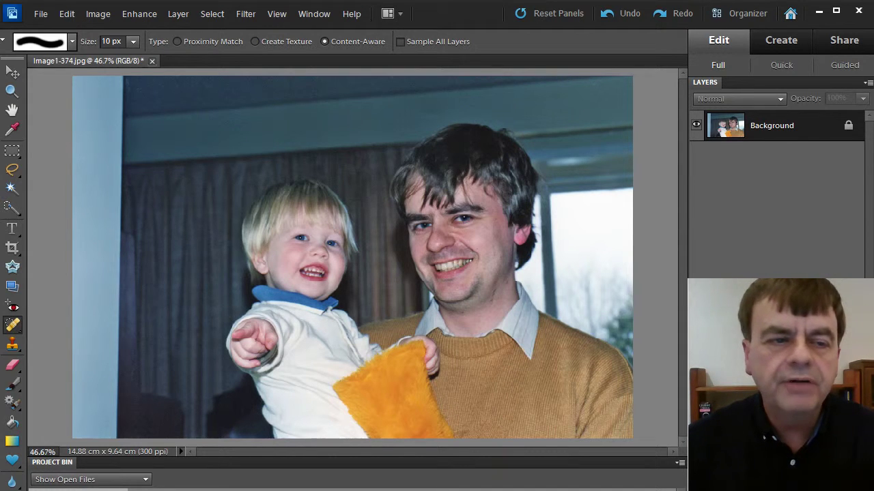
left_click(12, 249)
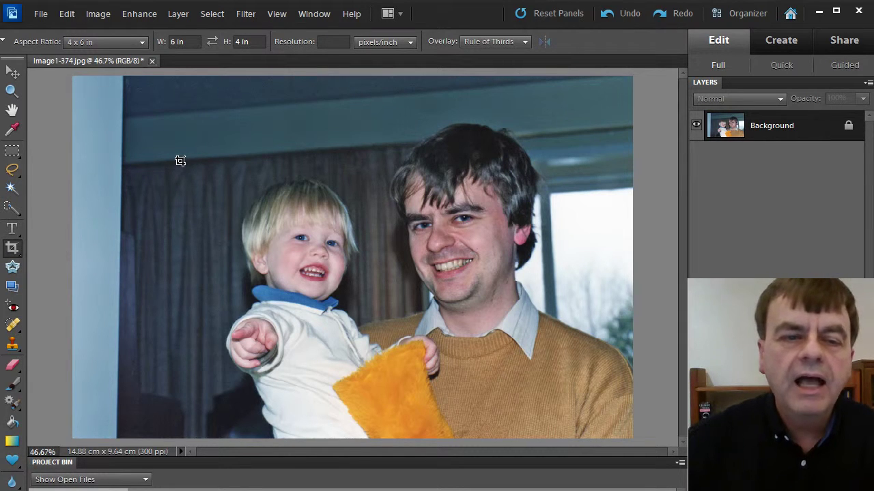
Step: Crop to a 4x6 in frame around both people, rotated slightly counter-clockwise
left_click_drag(180, 161, 736, 394)
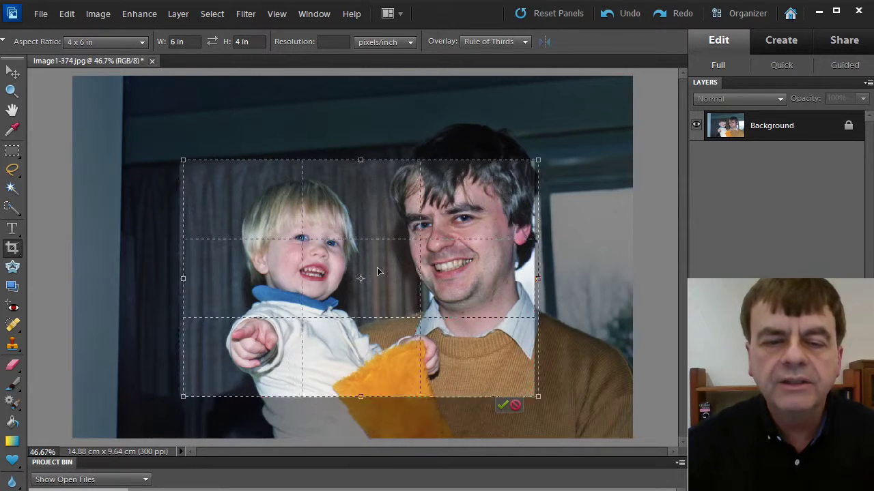
left_click_drag(370, 221, 400, 216)
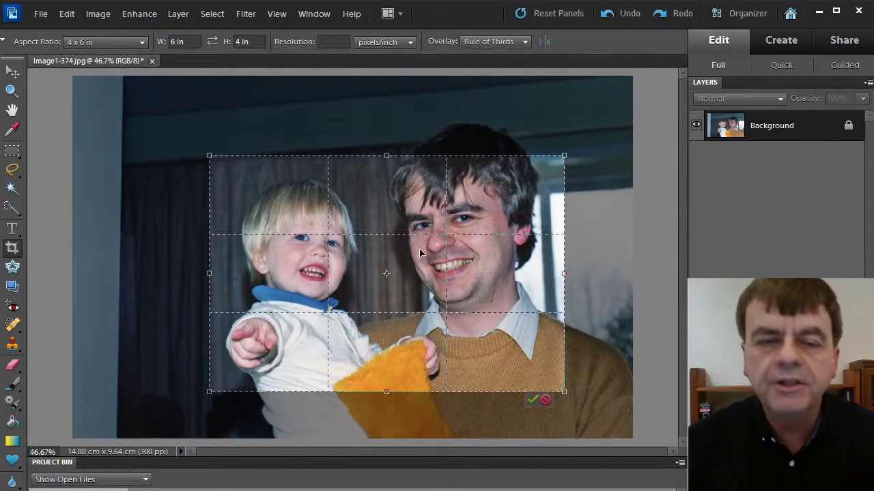
left_click_drag(567, 144, 555, 137)
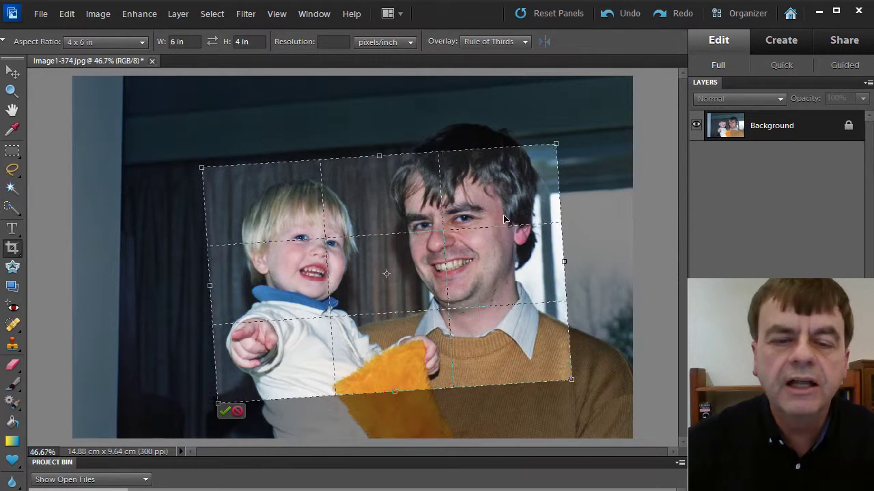
mouse_move(495, 213)
left_mouse_down()
mouse_move(481, 198)
mouse_move(470, 201)
left_mouse_up()
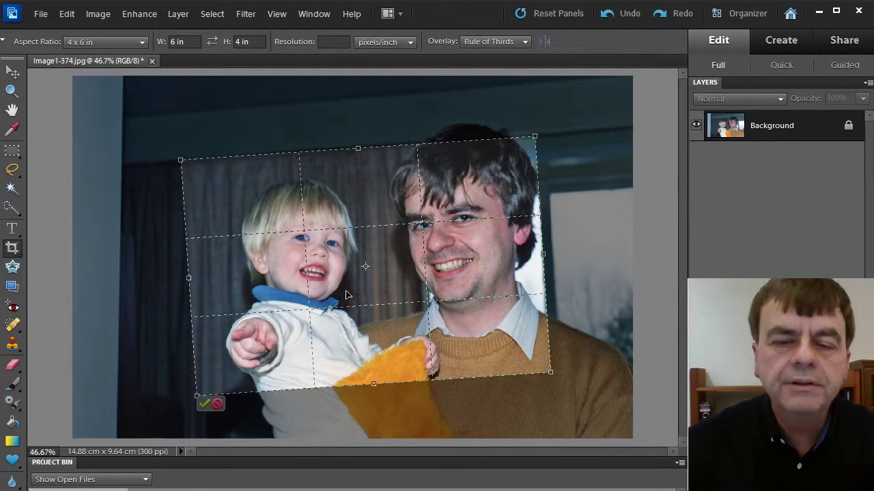
left_click_drag(197, 395, 218, 380)
left_click_drag(388, 259, 383, 276)
left_click(221, 403)
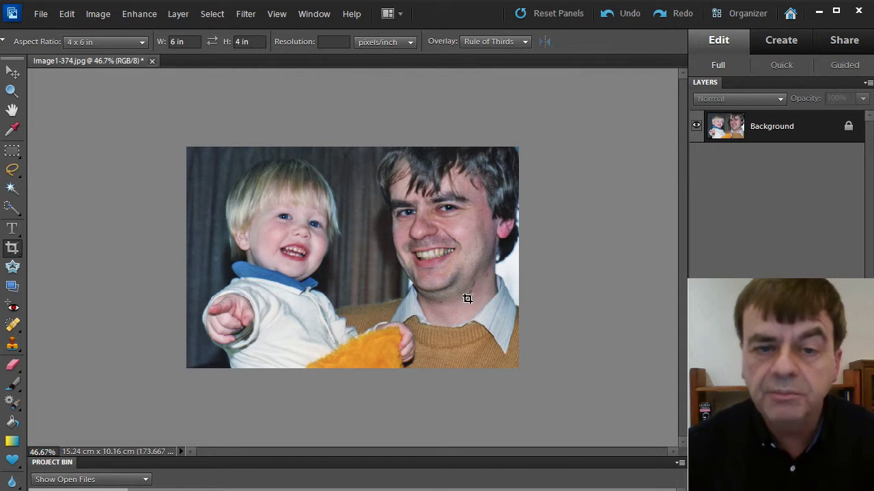
scroll(466, 299, "up", 5)
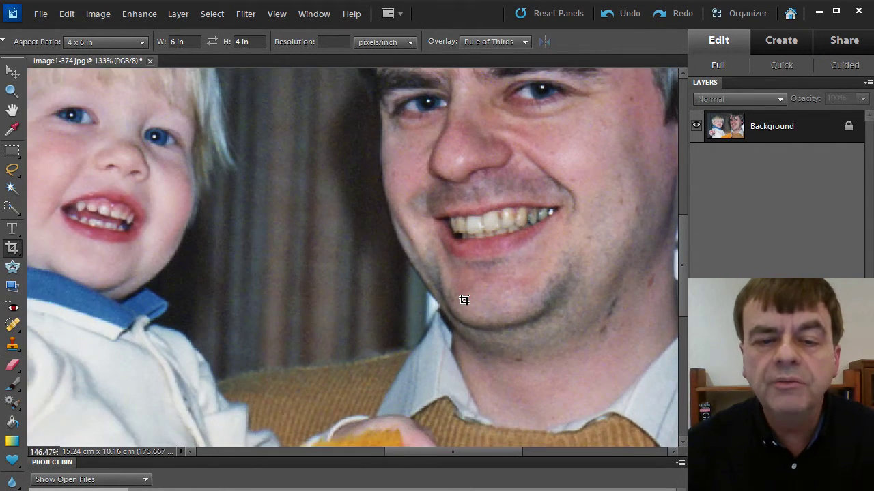
Step: With the Clone Stamp, sample the curtain and paint over the light patch by the jaw
scroll(464, 301, "up", 1)
scroll(491, 347, "down", 2)
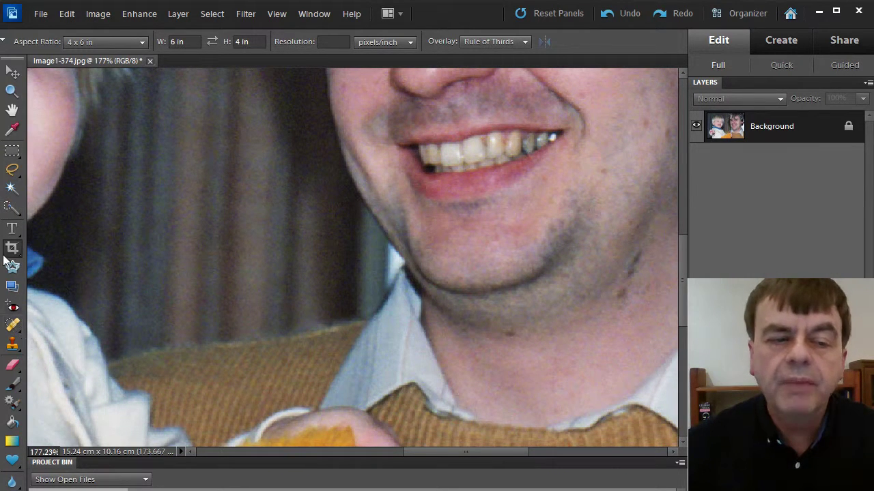
left_click(14, 346)
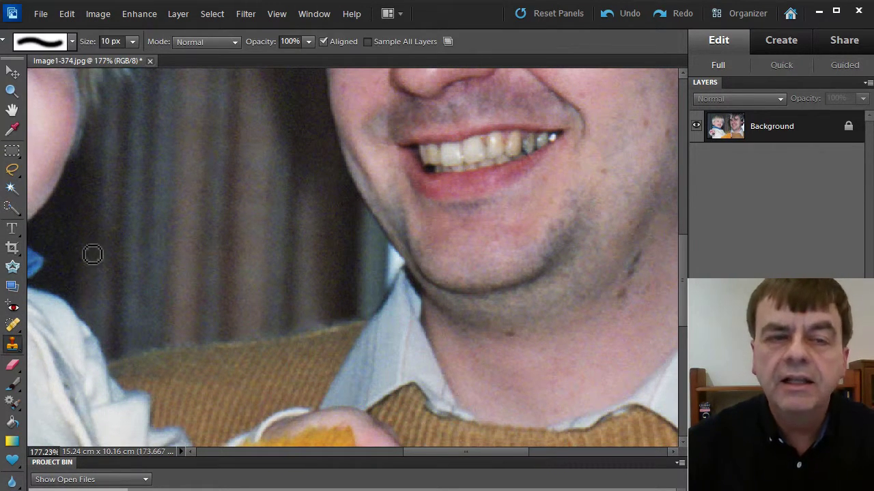
scroll(358, 270, "up", 1)
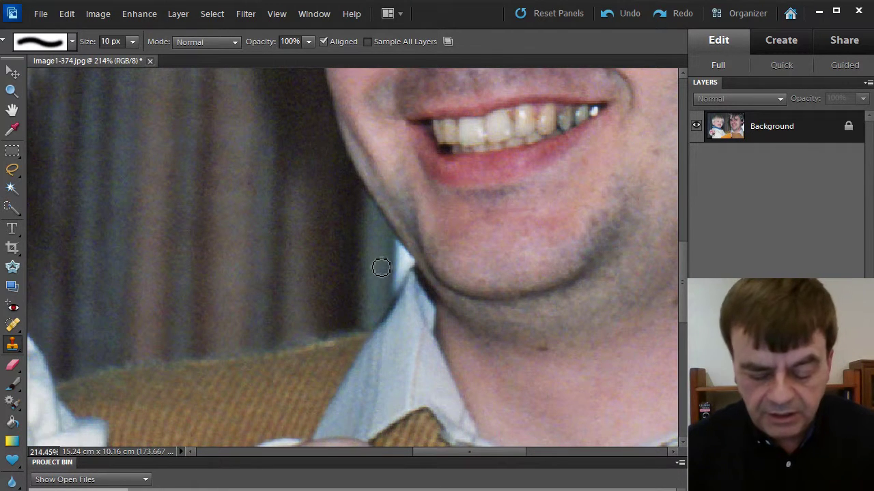
scroll(396, 266, "up", 2)
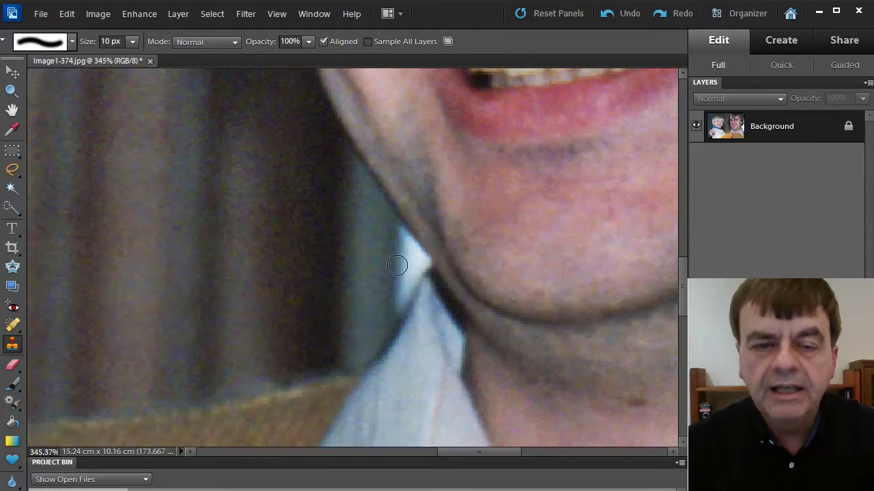
left_click_drag(413, 254, 383, 275)
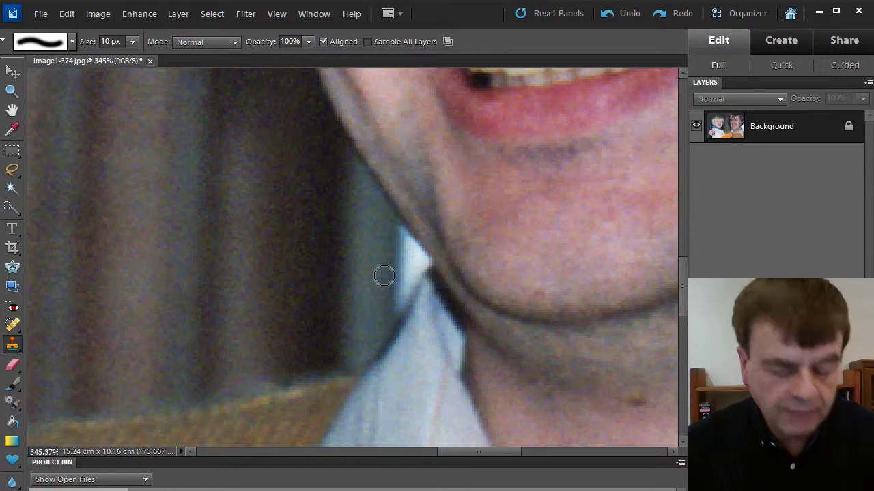
left_click(372, 293, "alt")
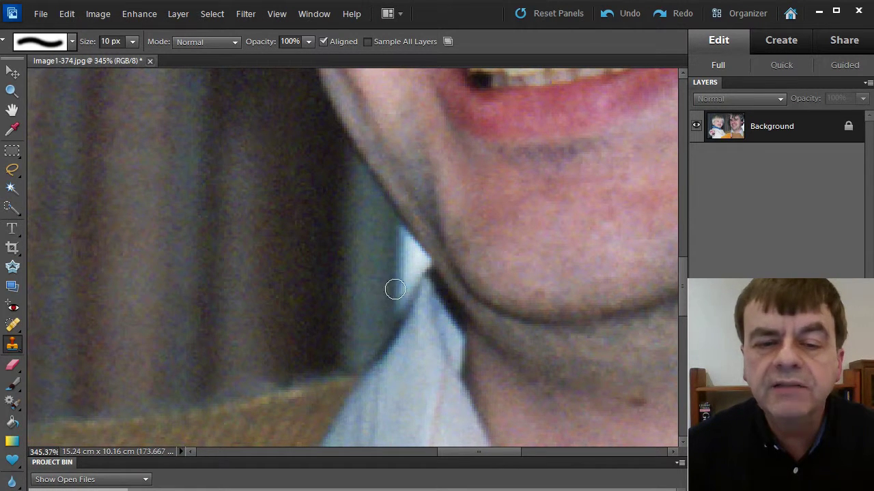
mouse_move(395, 289)
left_mouse_down()
mouse_move(398, 232)
mouse_move(418, 255)
mouse_move(389, 305)
mouse_move(402, 299)
mouse_move(415, 260)
mouse_move(401, 264)
left_mouse_up()
Step: Shrink the clone brush to 6 px and cover the remaining gap below the jaw
scroll(402, 264, "up", 3)
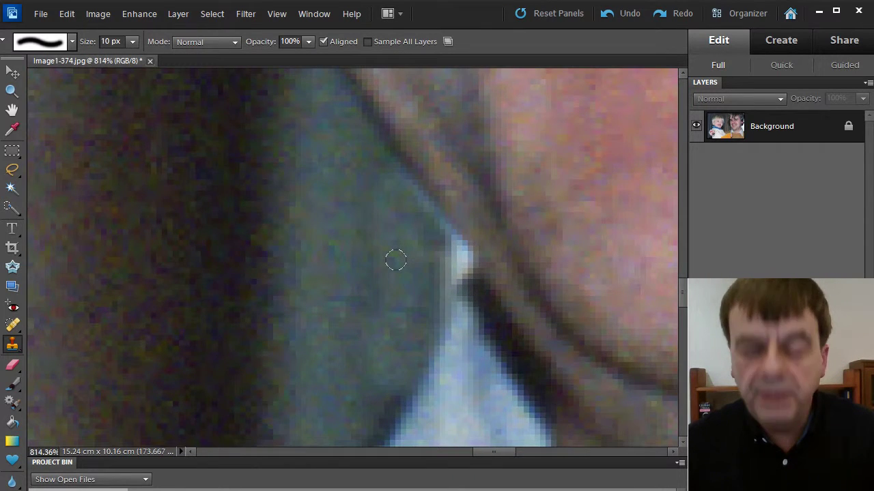
key("bracketleft")
key("bracketleft")
key("bracketleft")
key("bracketleft")
mouse_move(401, 192)
left_mouse_down()
mouse_move(456, 253)
mouse_move(413, 294)
mouse_move(428, 284)
left_mouse_up()
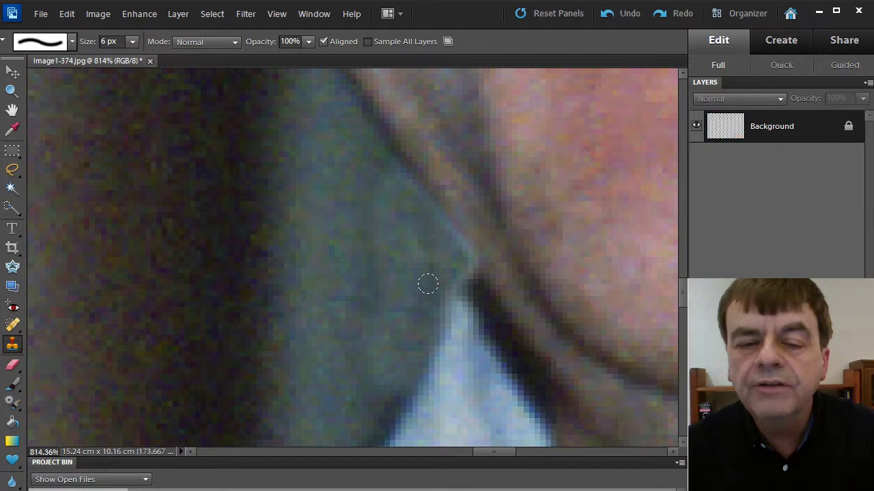
scroll(416, 294, "down", 5)
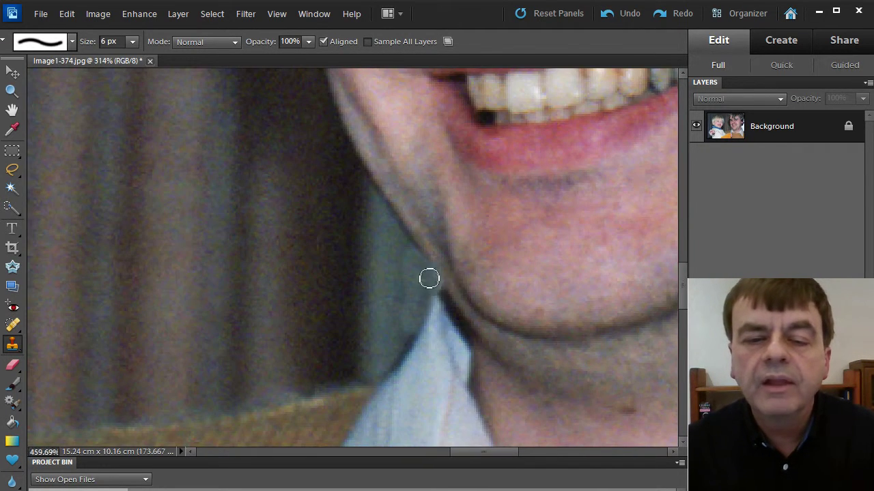
scroll(429, 278, "up", 6)
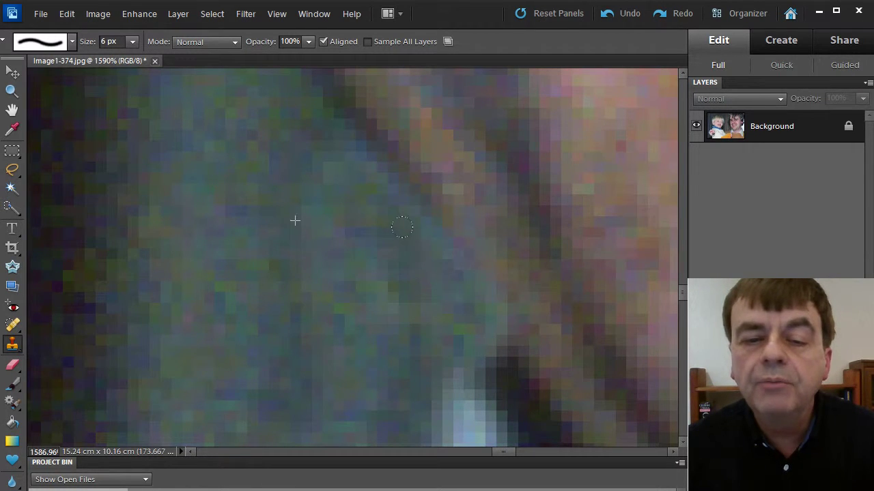
scroll(357, 236, "down", 6)
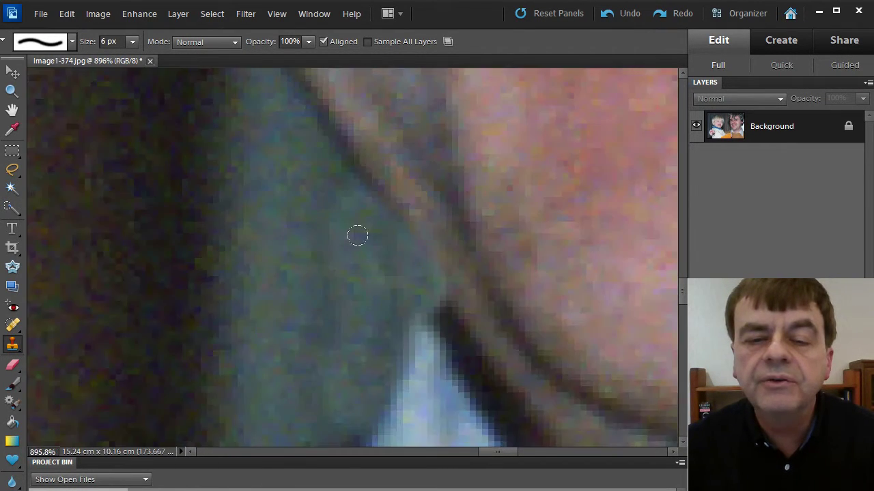
scroll(366, 247, "down", 3)
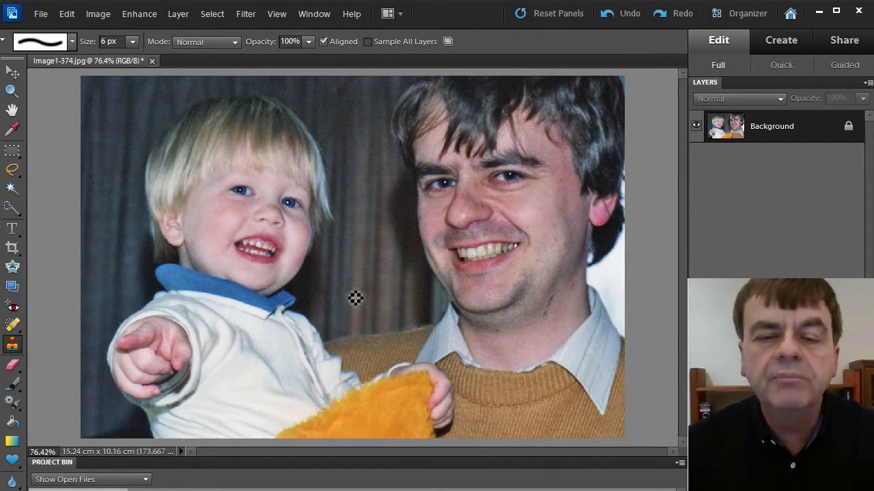
Step: Clone dark background over the white window gap and collar edge beside the neck
scroll(354, 298, "up", 3)
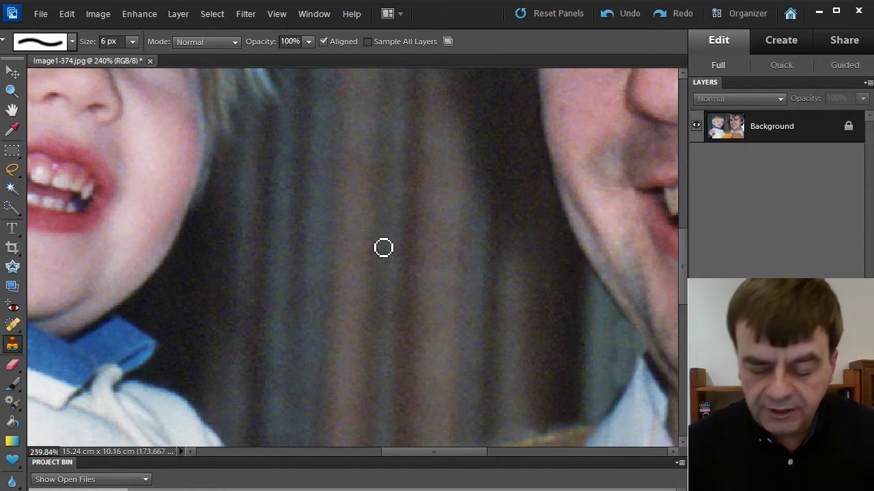
key("bracketright")
key("bracketright")
key("bracketright")
key("bracketright")
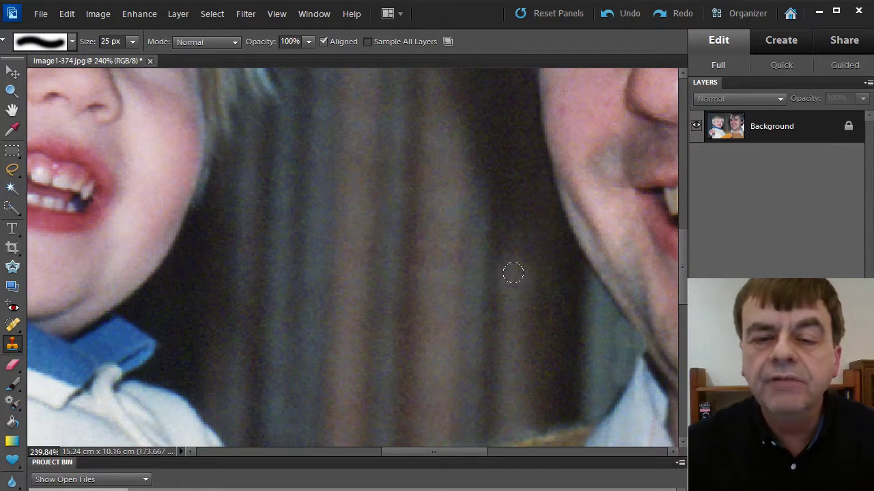
left_click_drag(575, 302, 304, 199)
left_click_drag(569, 262, 335, 265)
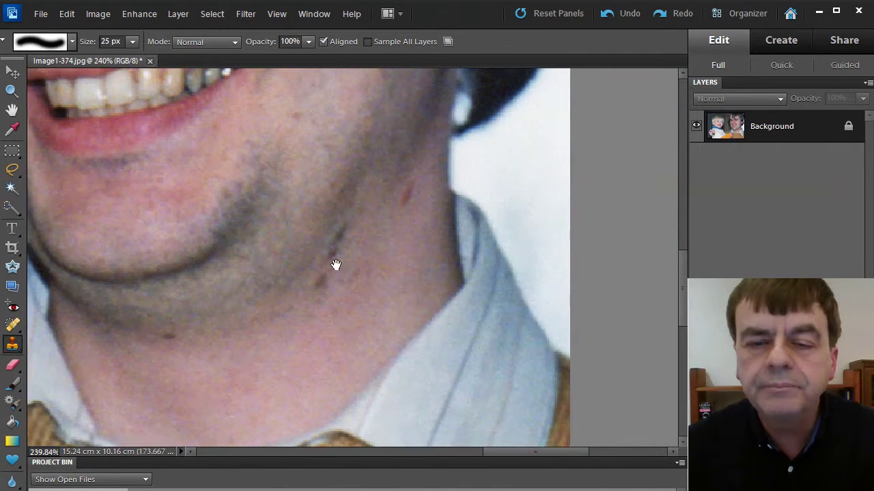
left_click_drag(546, 252, 439, 353)
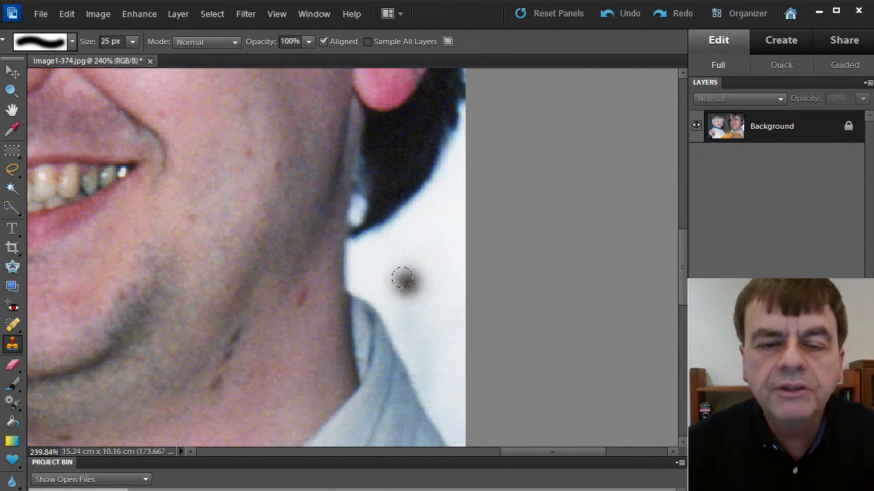
mouse_move(402, 278)
left_mouse_down()
mouse_move(413, 241)
mouse_move(426, 300)
mouse_move(441, 207)
mouse_move(449, 296)
mouse_move(458, 216)
mouse_move(454, 319)
mouse_move(459, 339)
mouse_move(458, 270)
mouse_move(463, 366)
mouse_move(431, 258)
mouse_move(428, 329)
mouse_move(395, 264)
mouse_move(403, 289)
mouse_move(386, 262)
mouse_move(374, 271)
mouse_move(371, 265)
mouse_move(410, 237)
mouse_move(410, 245)
mouse_move(460, 176)
left_mouse_up()
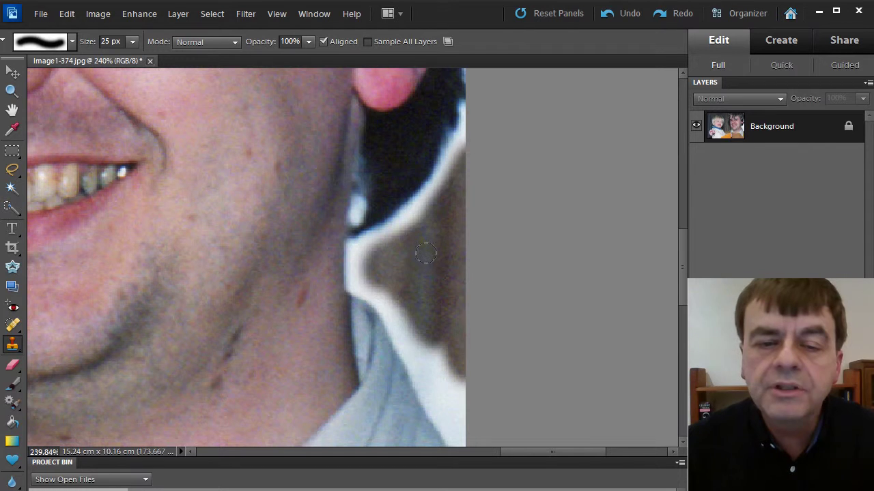
mouse_move(425, 254)
left_mouse_down()
mouse_move(368, 275)
mouse_move(364, 264)
mouse_move(365, 253)
mouse_move(440, 203)
mouse_move(464, 151)
left_mouse_up()
mouse_move(389, 278)
left_mouse_down()
mouse_move(460, 400)
mouse_move(468, 433)
left_mouse_up()
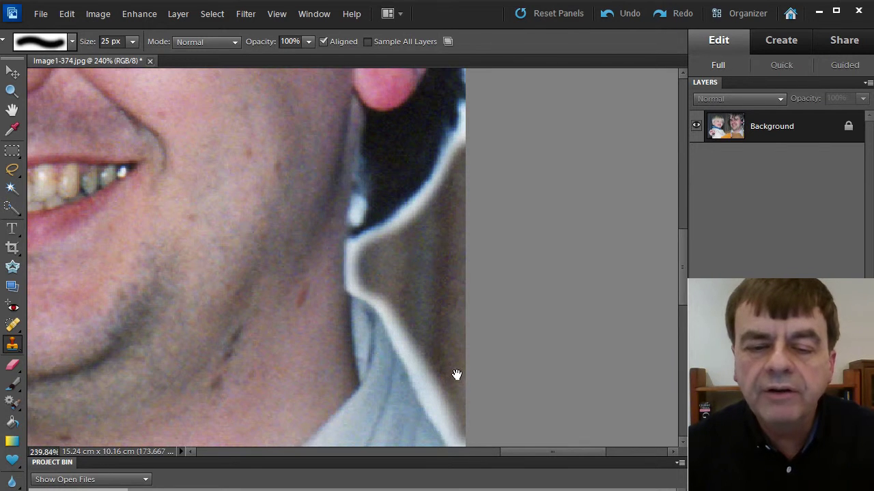
Step: With the brush shrunk to 10 px, clone dark pixels over the lower white collar edge
left_click_drag(457, 375, 445, 261)
key("bracketleft")
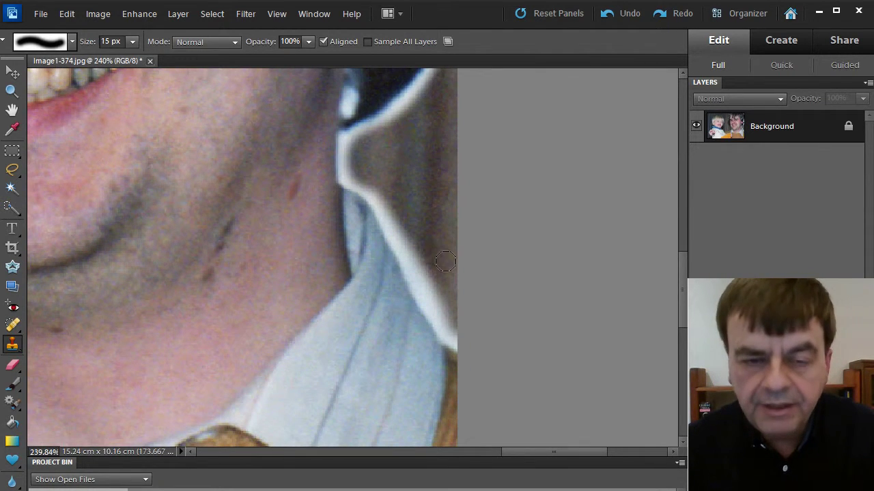
key("bracketleft")
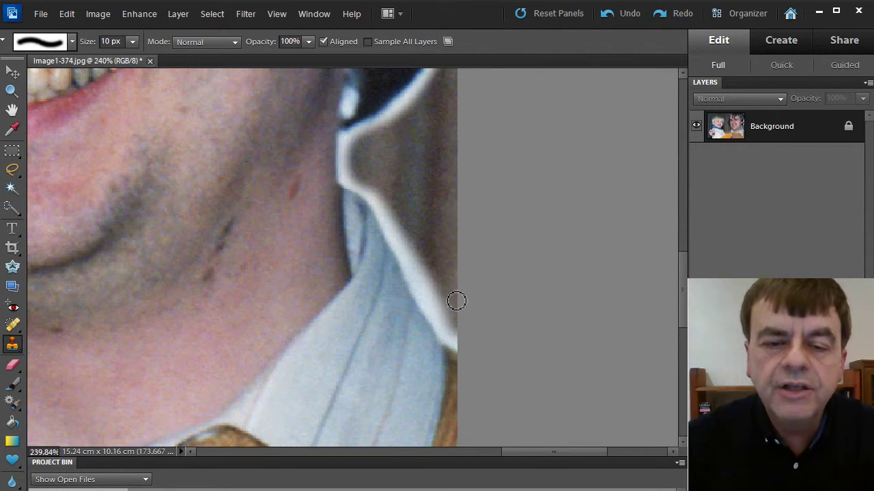
mouse_move(468, 337)
left_mouse_down()
mouse_move(452, 341)
mouse_move(465, 346)
mouse_move(446, 339)
mouse_move(377, 208)
mouse_move(347, 183)
mouse_move(347, 133)
mouse_move(387, 123)
left_mouse_up()
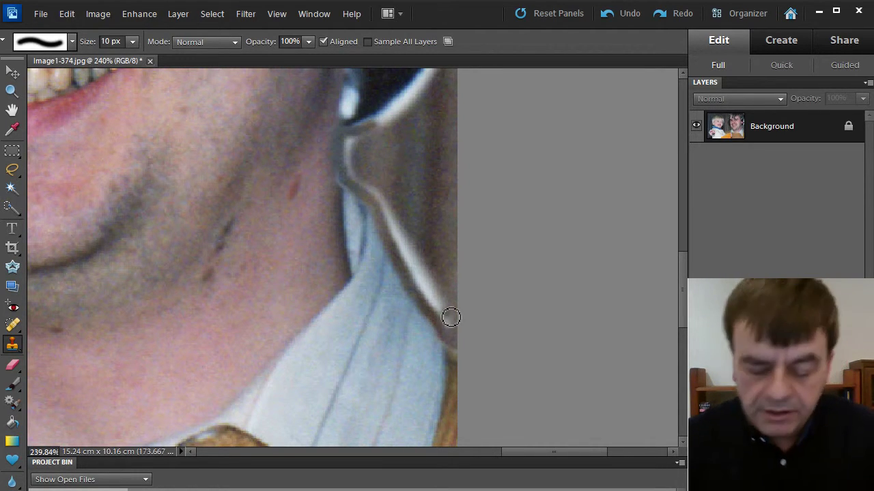
key("bracketright")
Step: Clone dark background over the thin white edge running up the collar to the jaw and hair
mouse_move(448, 326)
left_mouse_down()
mouse_move(404, 242)
mouse_move(413, 267)
mouse_move(443, 306)
mouse_move(380, 195)
left_mouse_up()
left_click_drag(392, 226, 387, 196)
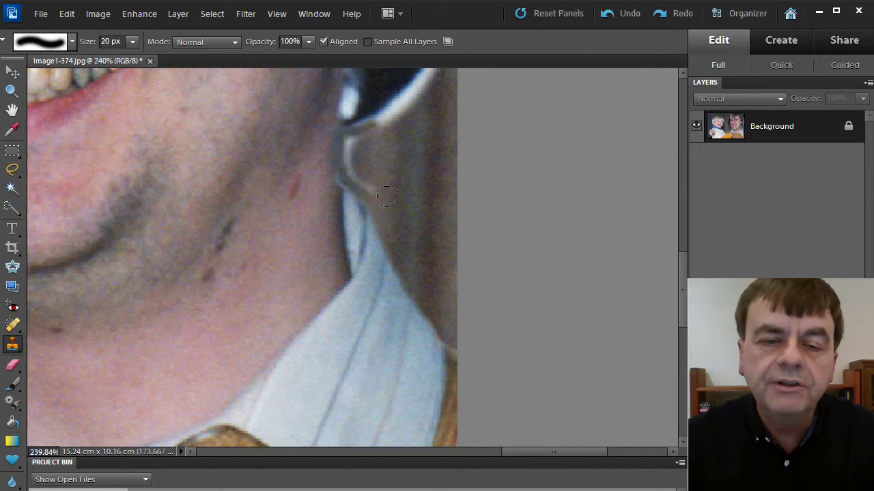
mouse_move(360, 167)
left_mouse_down()
mouse_move(350, 161)
mouse_move(367, 134)
mouse_move(364, 215)
mouse_move(324, 339)
left_mouse_up()
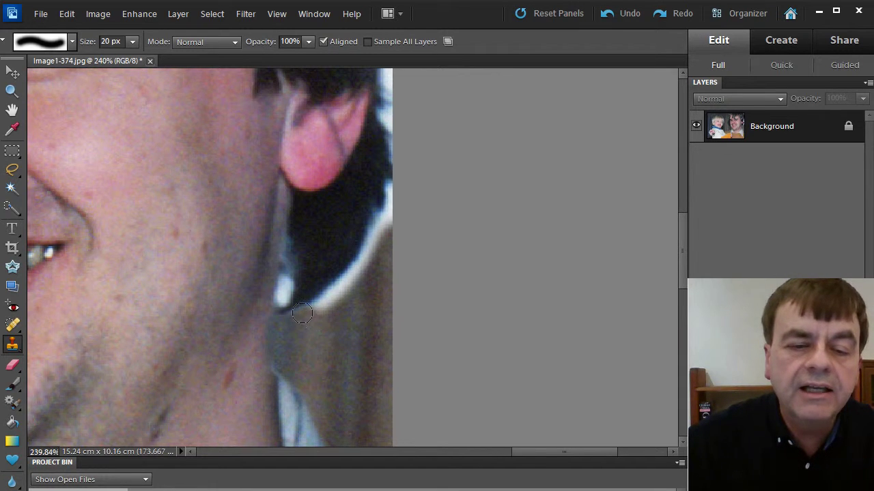
mouse_move(326, 301)
left_mouse_down()
mouse_move(360, 266)
mouse_move(379, 217)
left_mouse_up()
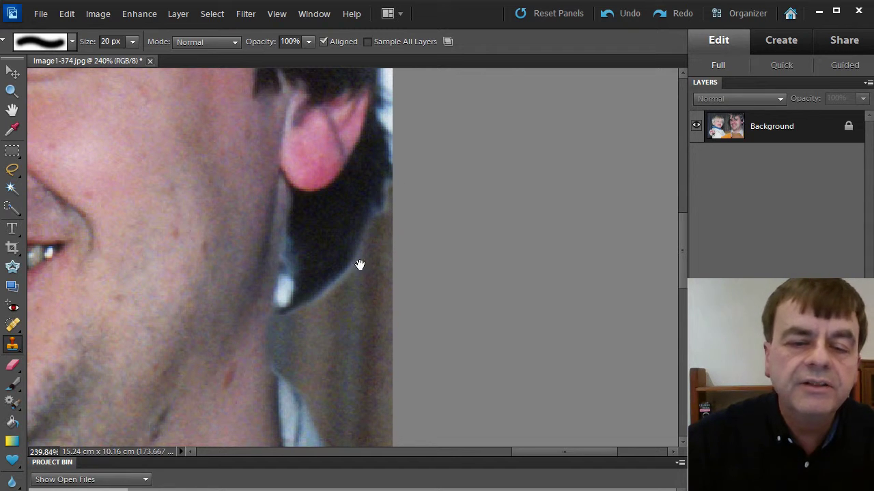
left_click_drag(365, 182, 316, 376)
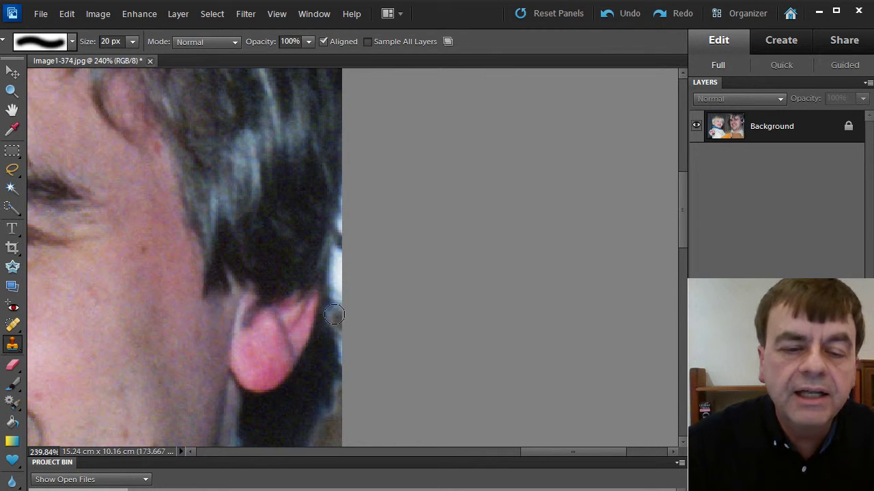
Step: Zoom in and, with a 9 px clone brush, darken the bright edge beside the ear
scroll(334, 314, "up", 3)
key("bracketleft")
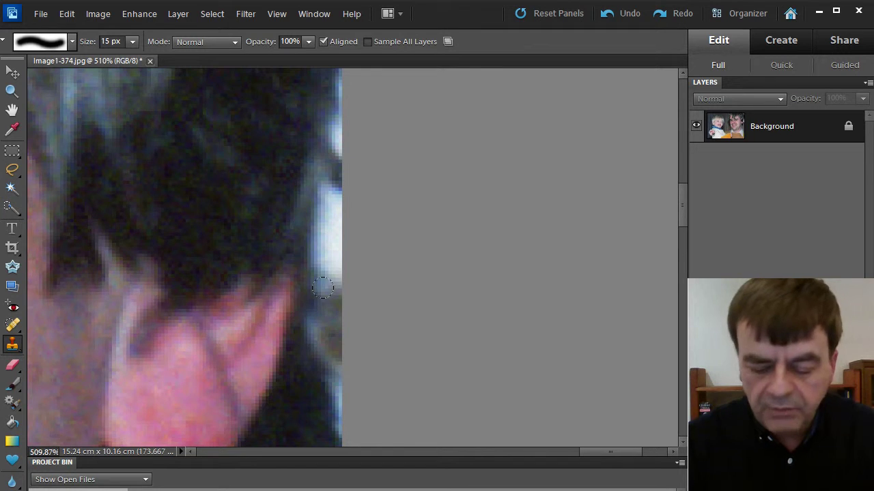
key("bracketleft")
key("bracketleft")
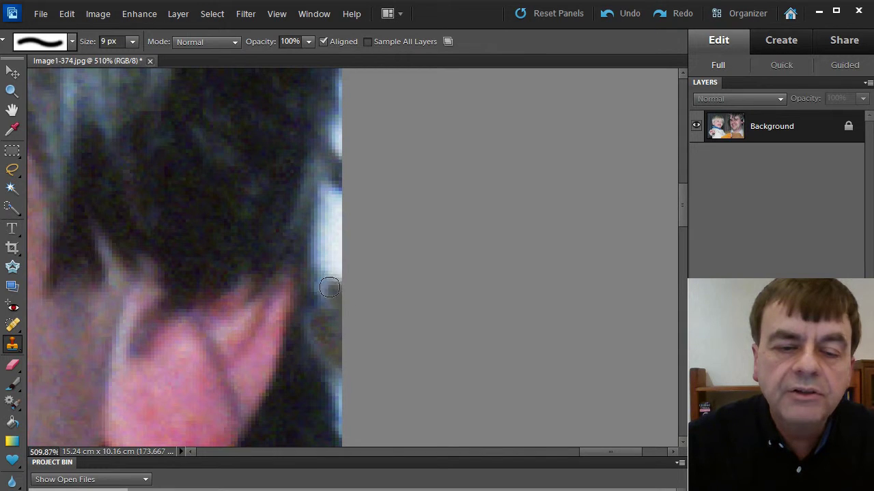
mouse_move(324, 266)
left_mouse_down()
mouse_move(318, 185)
mouse_move(331, 198)
mouse_move(336, 250)
left_mouse_up()
mouse_move(363, 290)
left_mouse_down()
mouse_move(322, 197)
mouse_move(274, 317)
mouse_move(309, 255)
mouse_move(298, 252)
mouse_move(287, 275)
mouse_move(279, 253)
left_mouse_up()
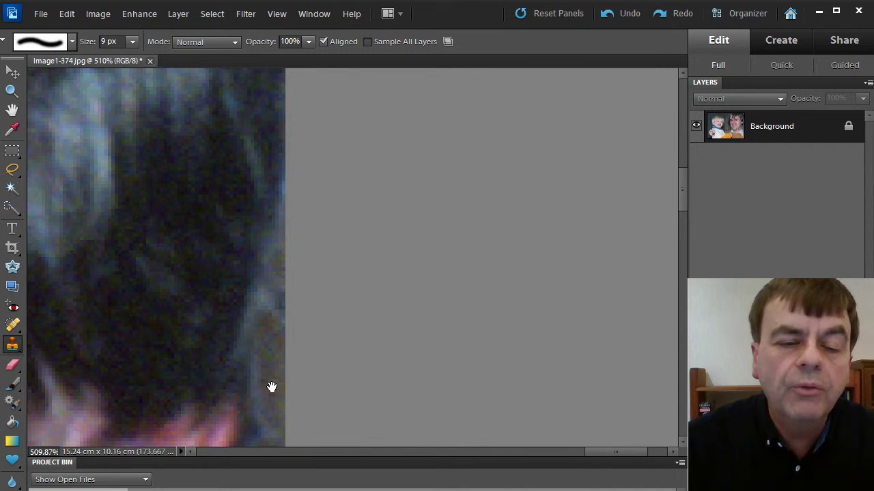
left_click_drag(271, 387, 369, 232)
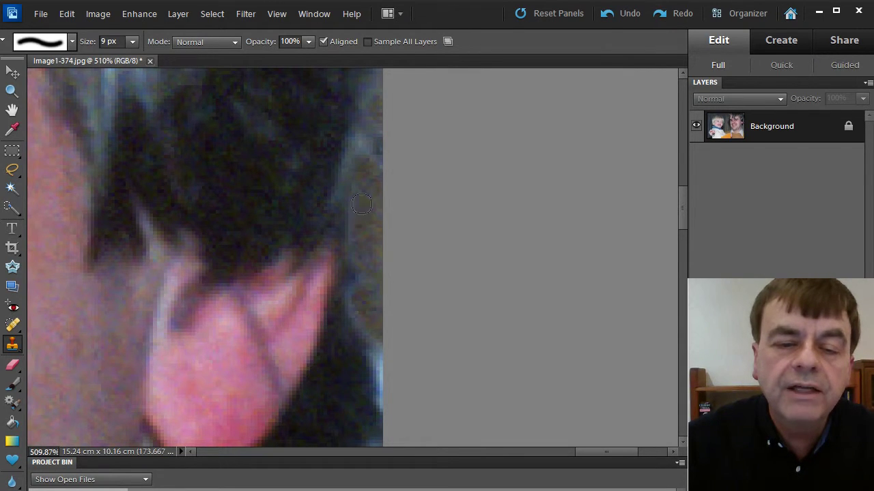
Step: With a 7 px clone brush, paint dark tones over the earring highlight, then zoom out
left_click_drag(378, 343, 397, 258)
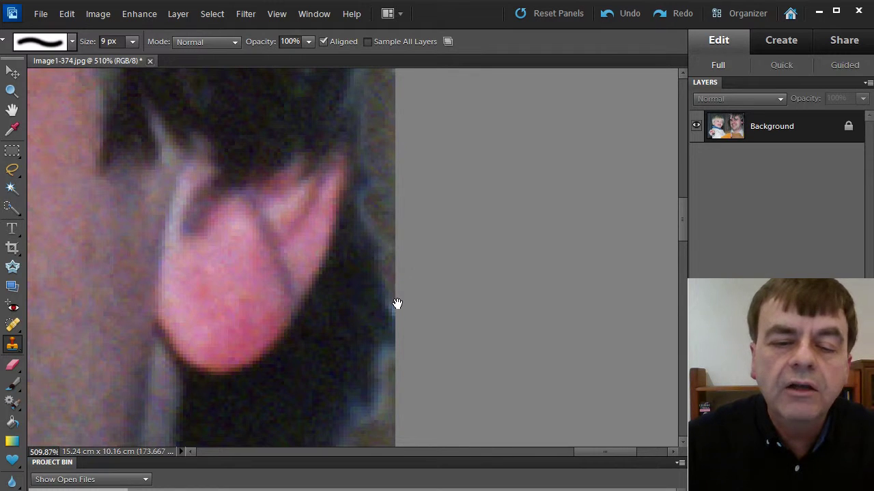
left_click_drag(381, 381, 419, 222)
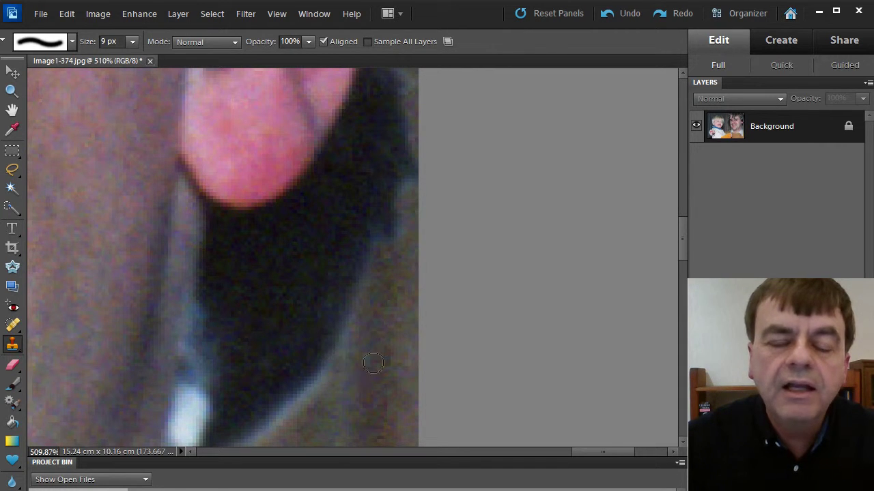
left_click_drag(349, 318, 522, 154)
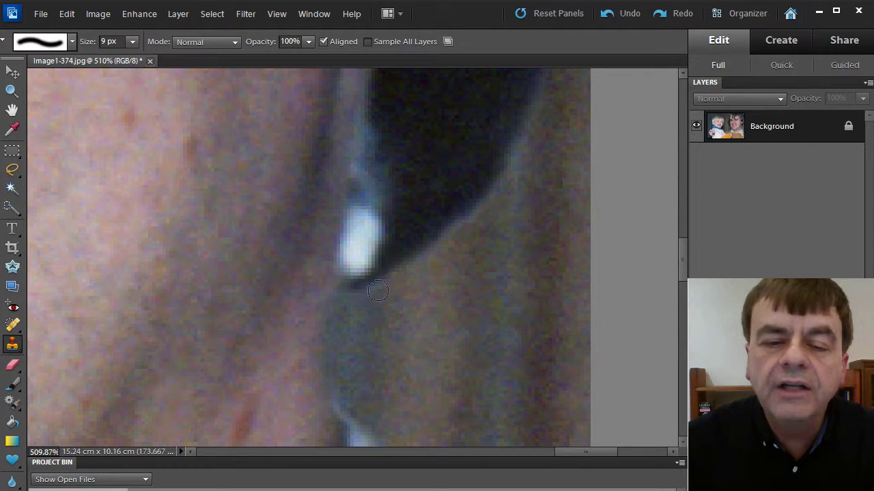
key("bracketleft")
key("bracketleft")
left_click(353, 242)
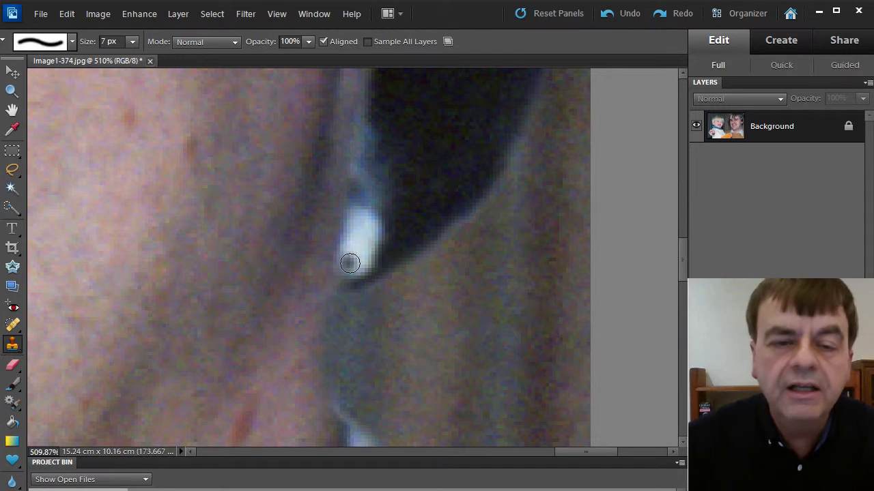
mouse_move(349, 259)
left_mouse_down()
mouse_move(354, 211)
mouse_move(369, 239)
mouse_move(347, 270)
mouse_move(349, 195)
mouse_move(371, 223)
mouse_move(354, 271)
left_mouse_up()
scroll(354, 271, "down", 4)
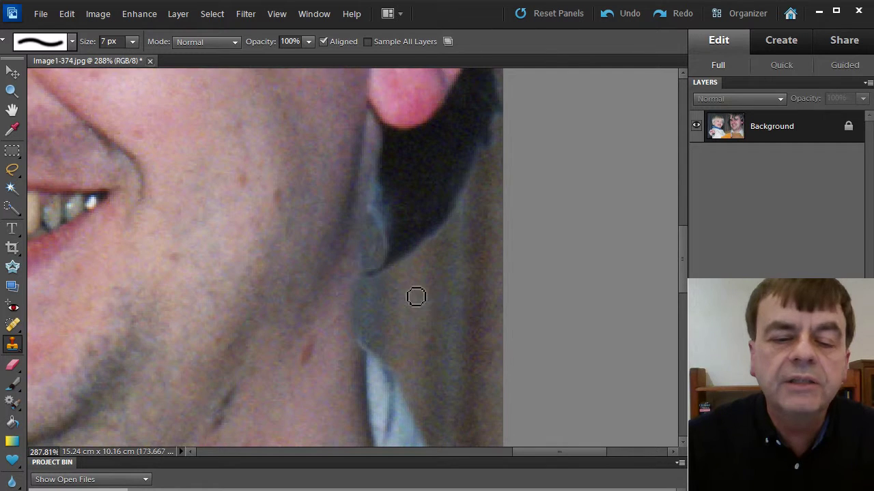
scroll(423, 307, "down", 6)
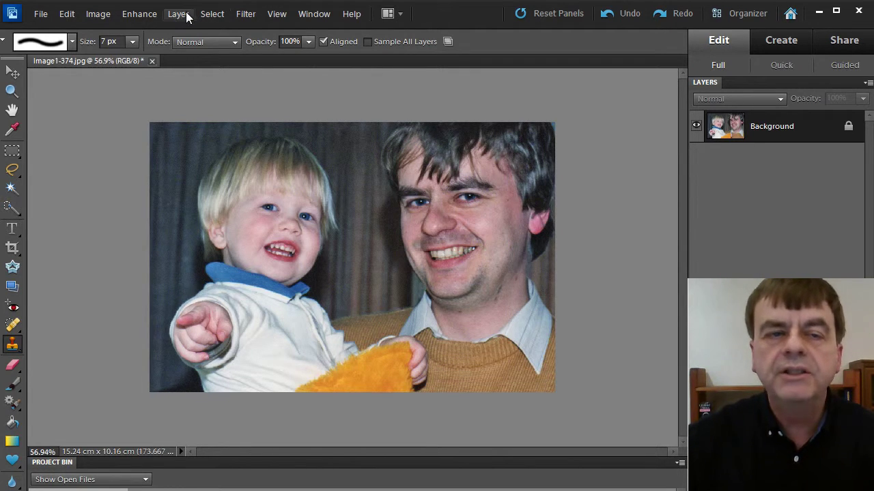
left_click(139, 15)
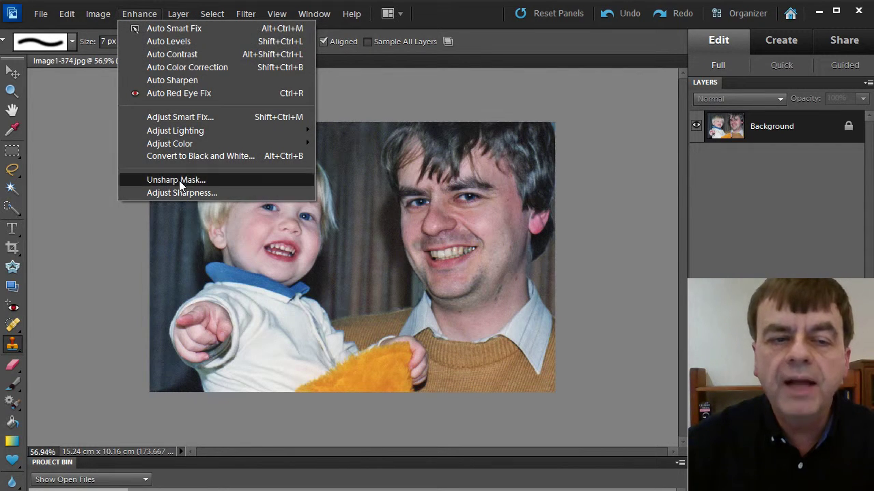
Step: Apply Unsharp Mask with Amount 80%, Radius 1.5 pixels and Threshold 12 levels
left_click(179, 181)
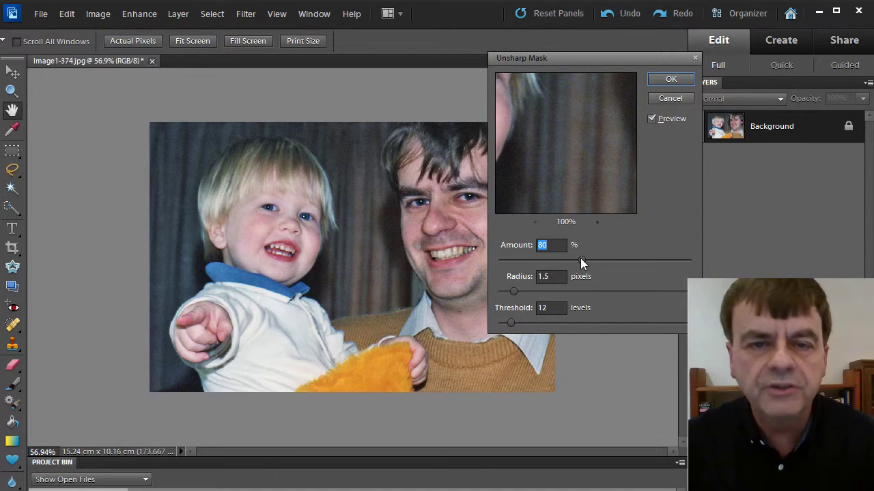
left_click(670, 79)
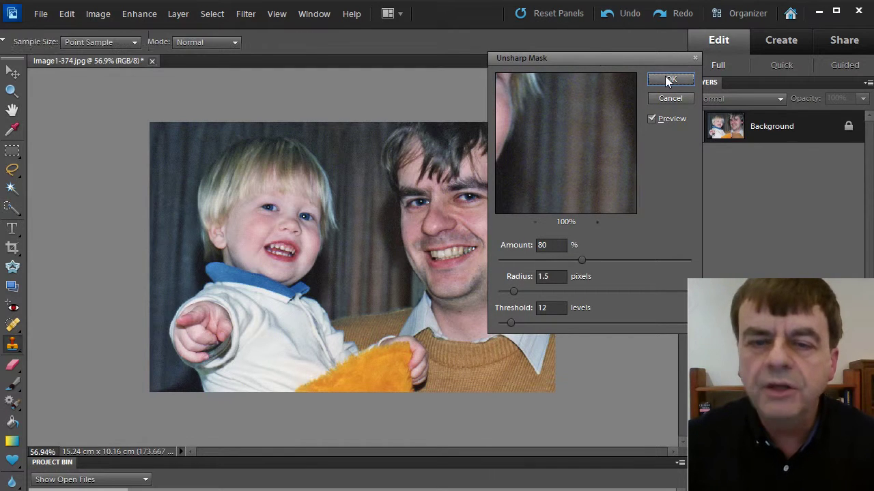
key("ctrl+0")
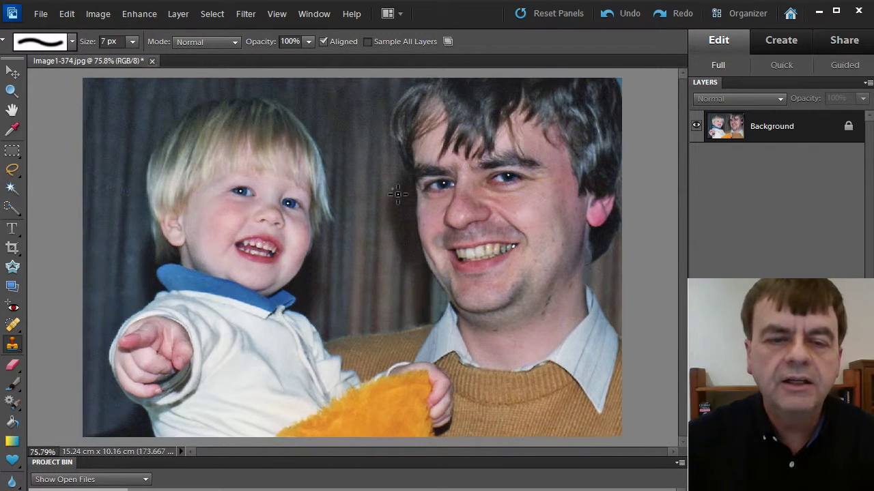
Step: Apply a Levels adjustment with input black point 18, midtones 1.00 and white point 235
left_click(138, 14)
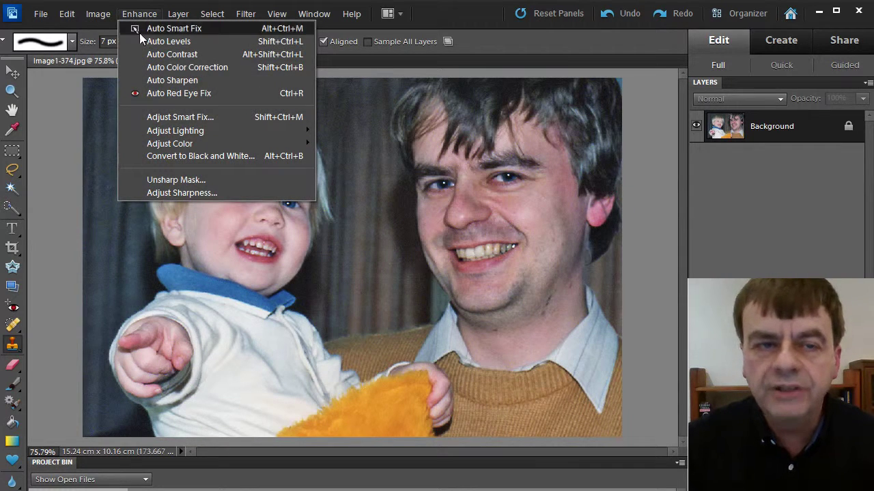
mouse_move(166, 134)
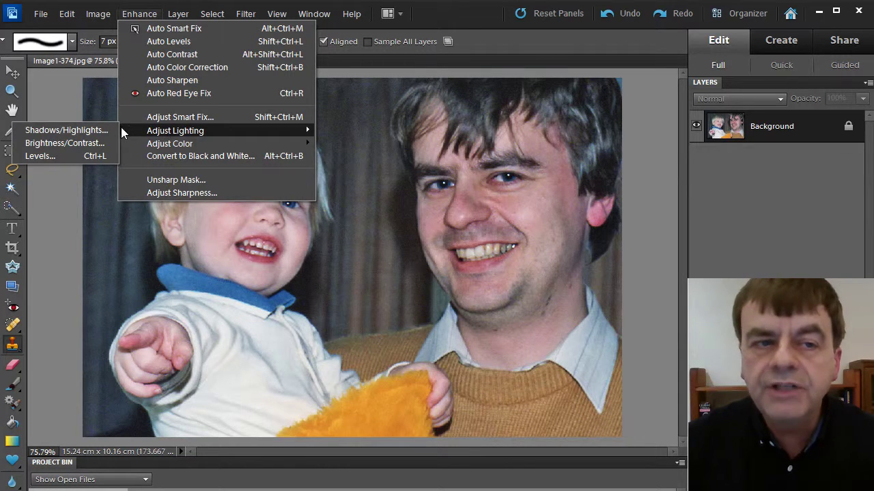
left_click(88, 158)
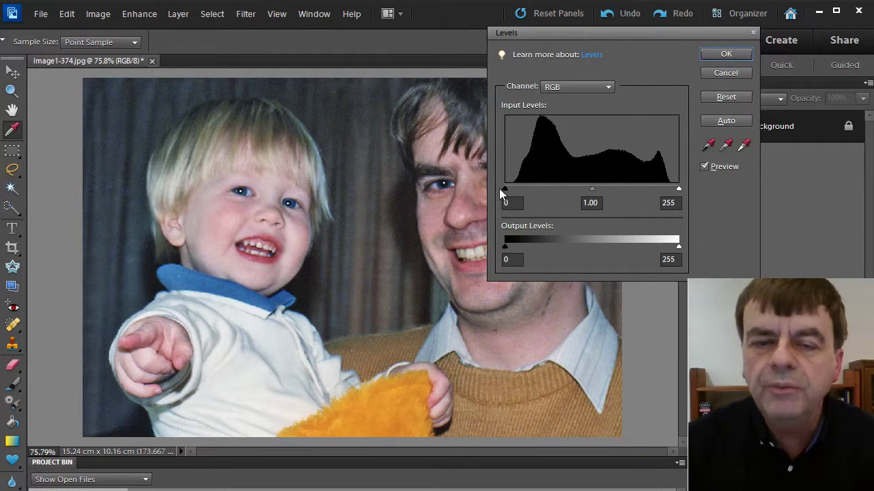
left_click_drag(505, 188, 516, 189)
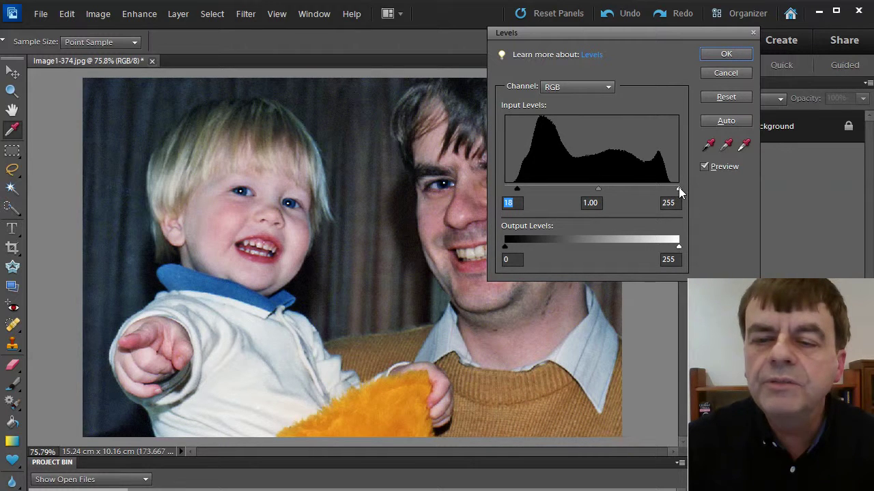
left_click_drag(679, 189, 664, 188)
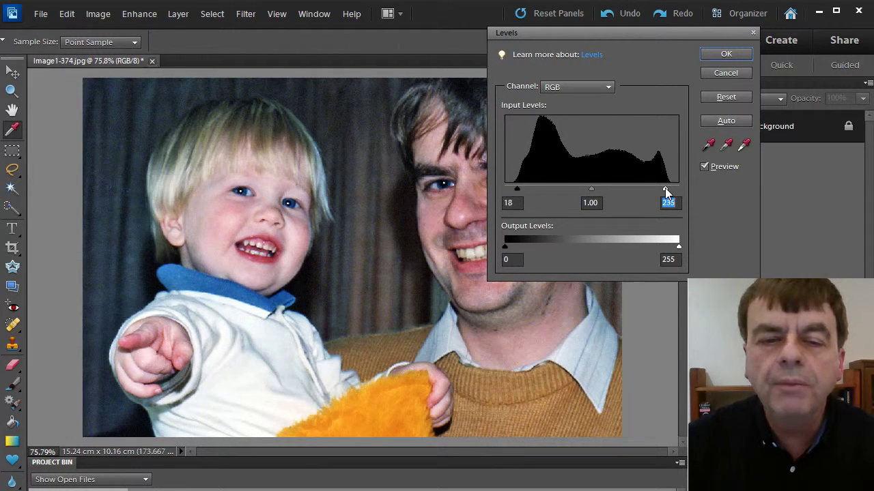
left_click(517, 188)
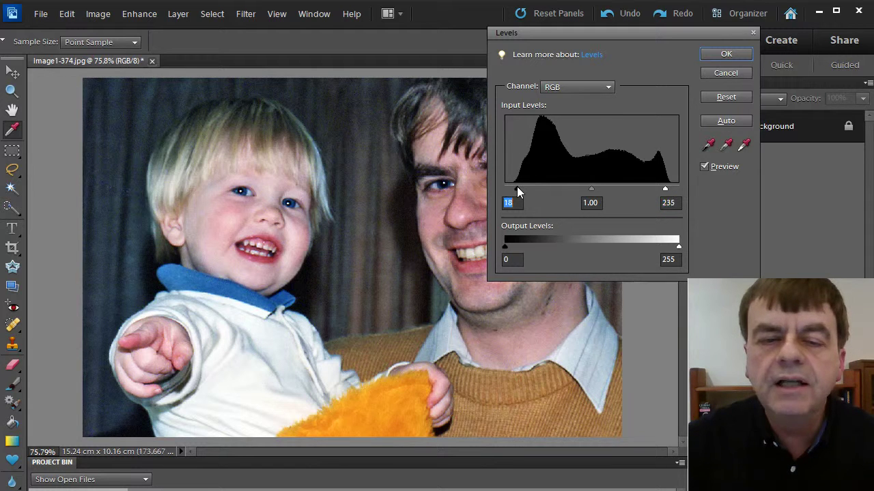
left_click(726, 54)
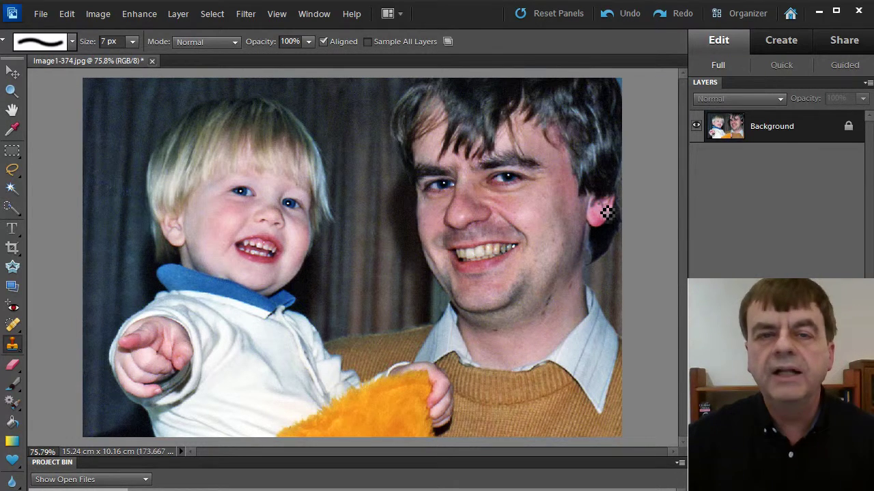